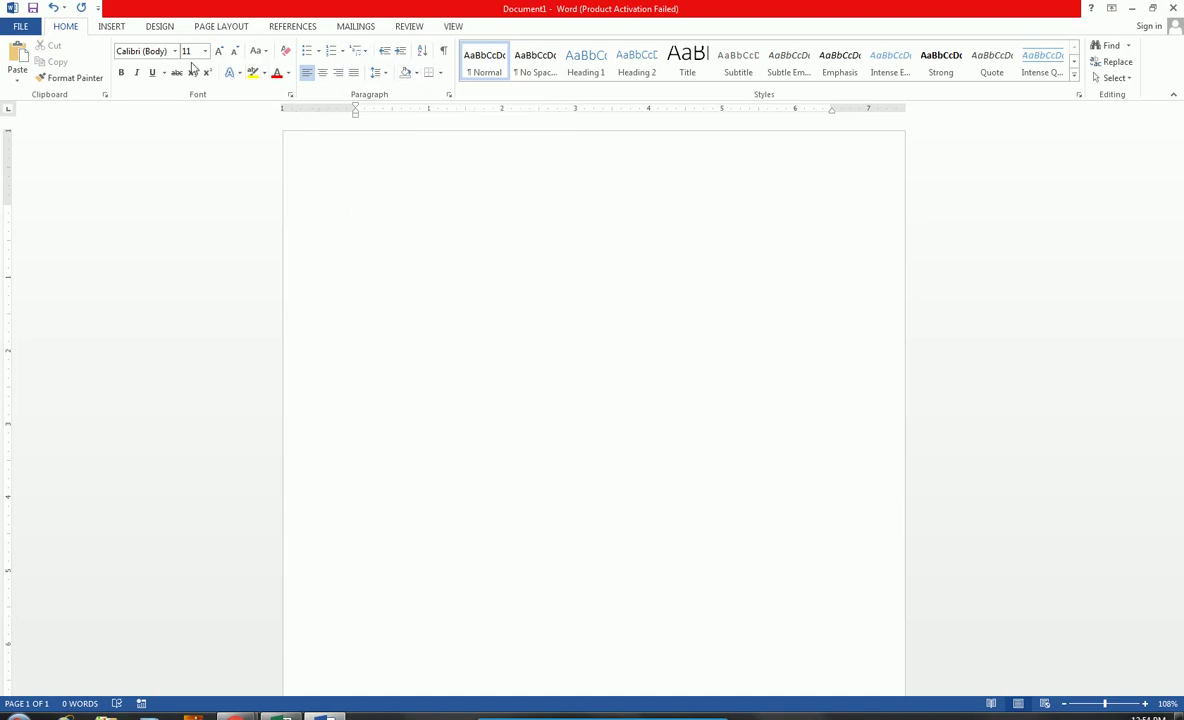
Step: Check the Font and Paragraph dialogs without changes, then generate sample text with =rand()
{"action": "left_click", "coordinate": [290, 96]}
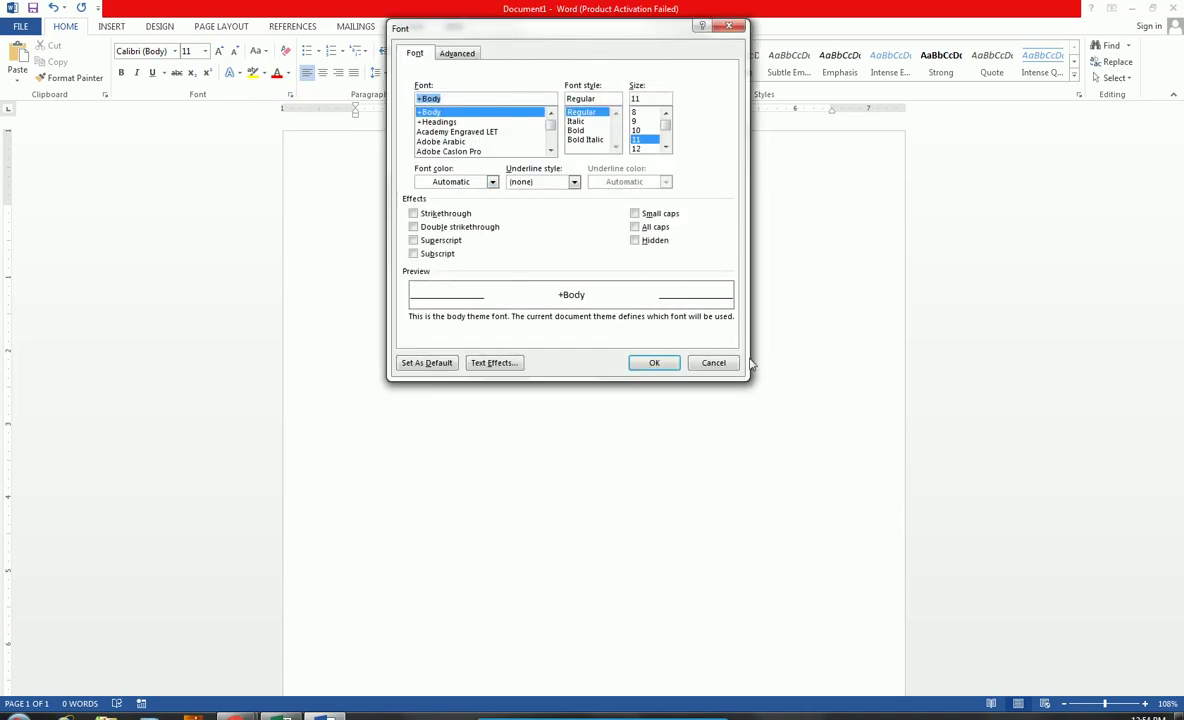
{"action": "left_click", "coordinate": [711, 362]}
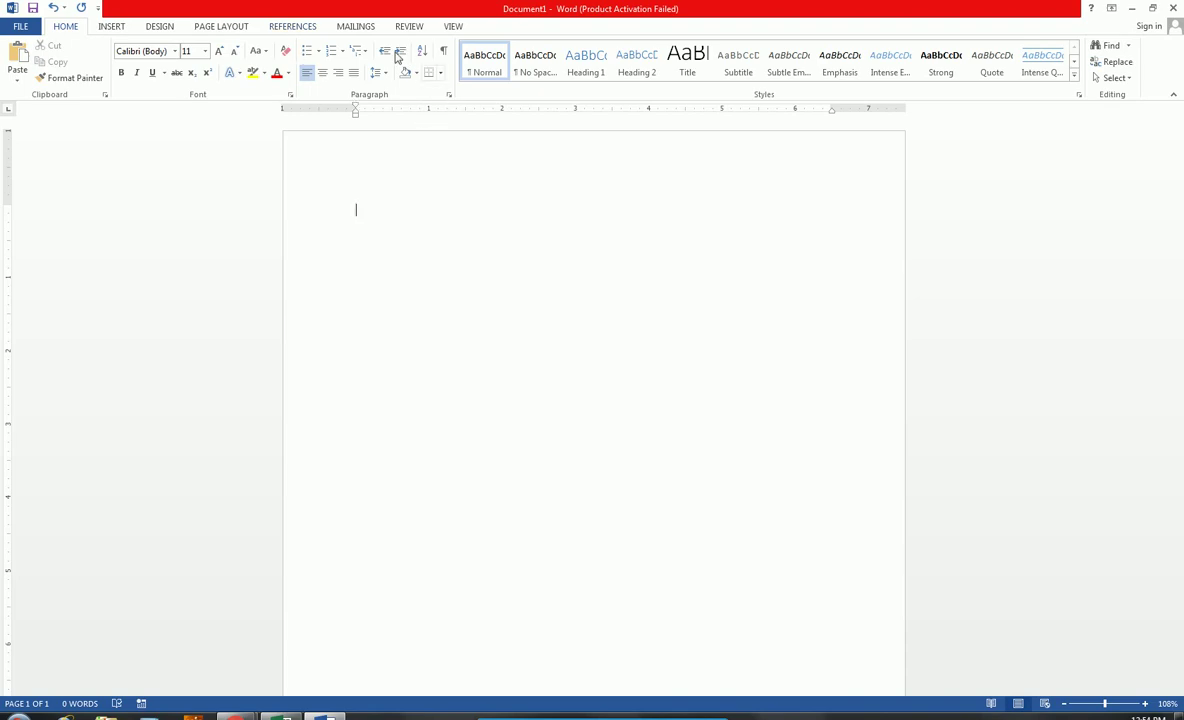
{"action": "left_click", "coordinate": [448, 97]}
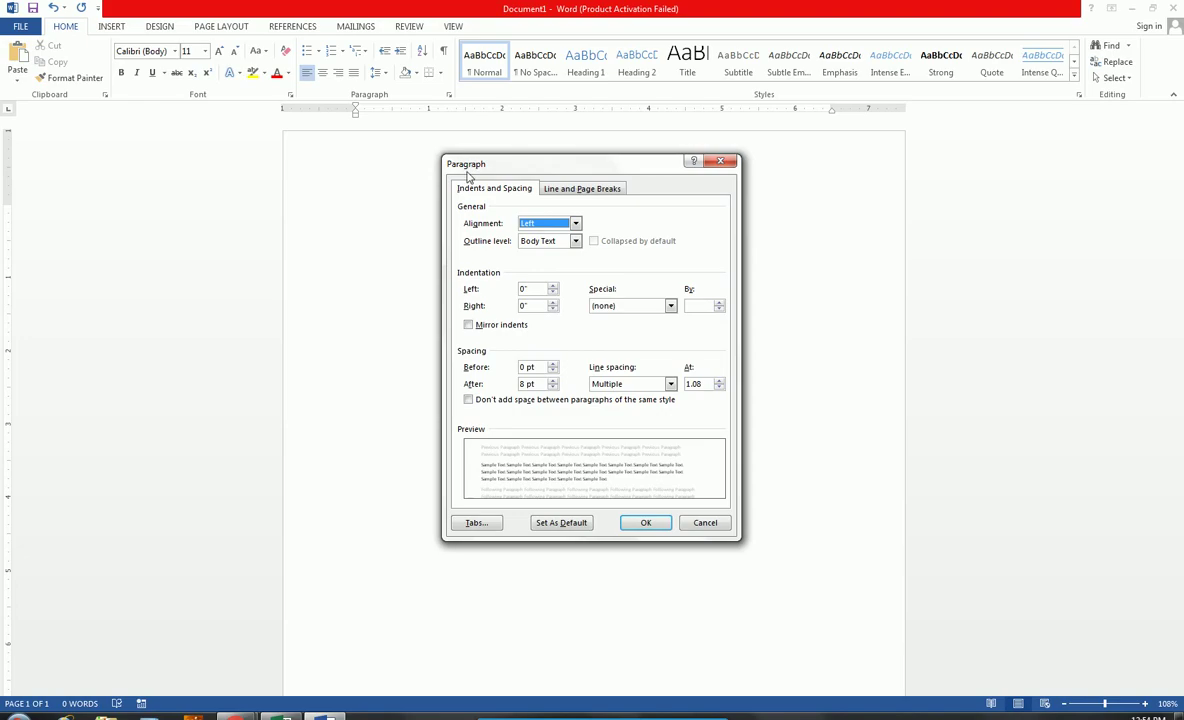
{"action": "left_click", "coordinate": [703, 521]}
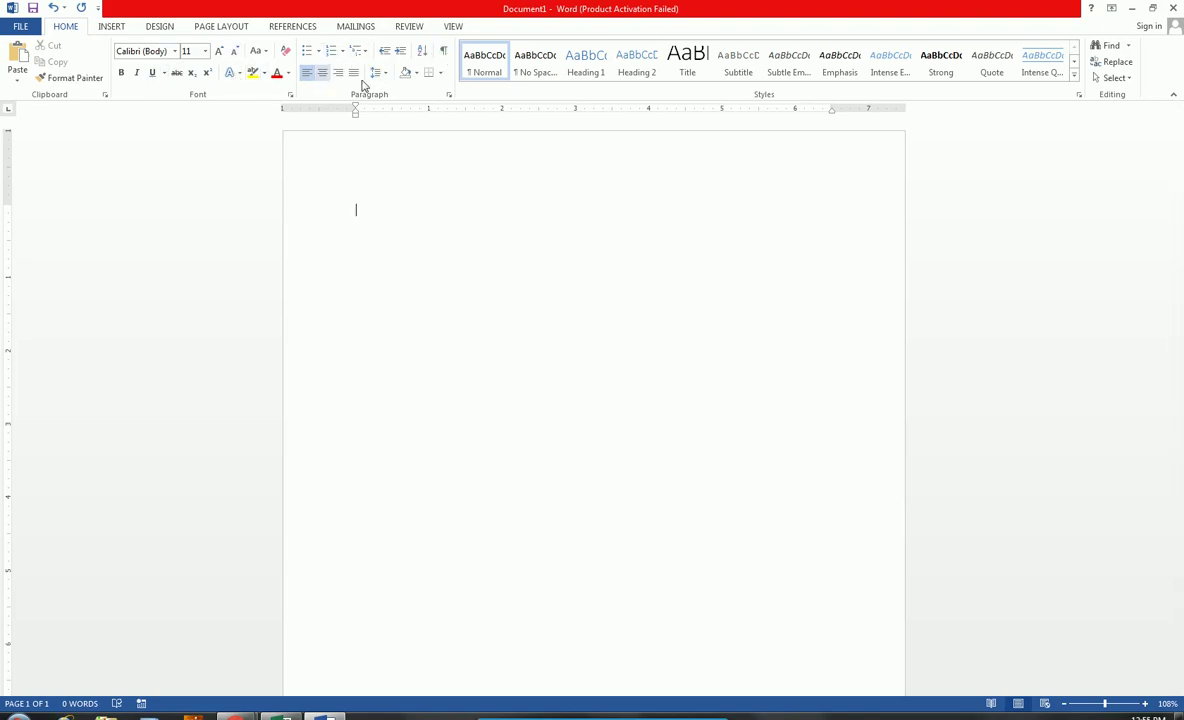
{"action": "left_click", "coordinate": [351, 210]}
{"action": "type", "text": "=rand("}
{"action": "key", "text": "Return"}
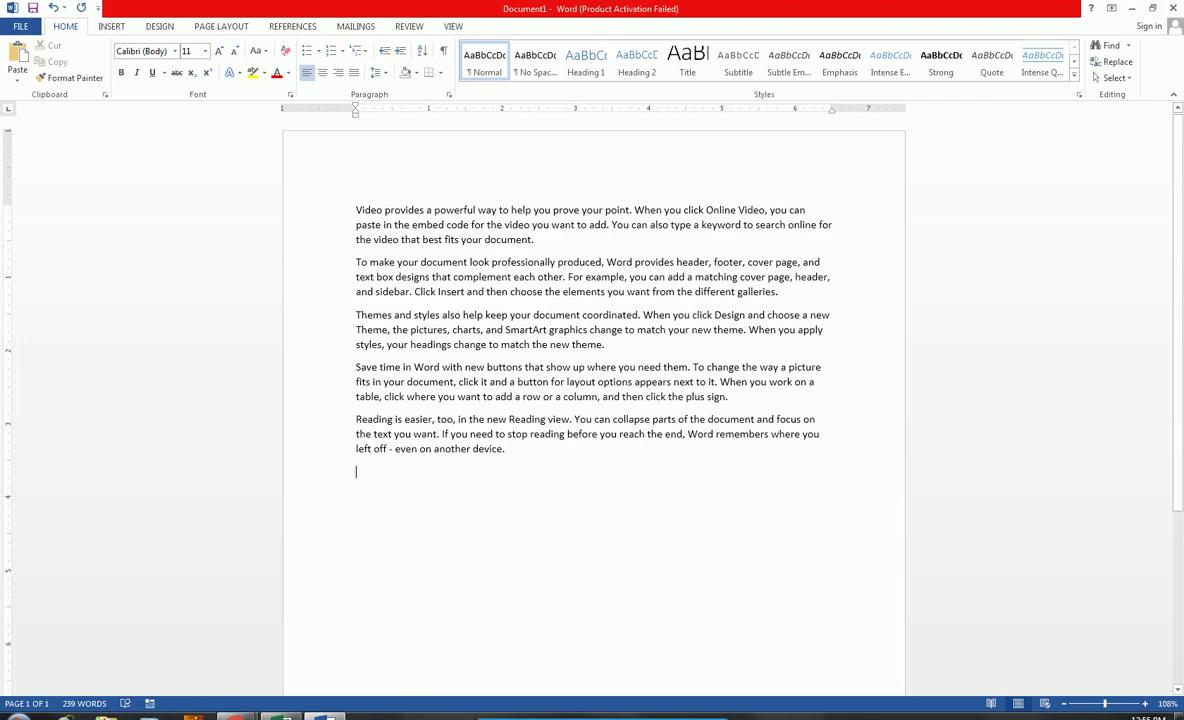
Step: Justify all five sample paragraphs, then reselect the text and bring up line spacing choices
{"action": "left_click_drag", "start_coordinate": [356, 210], "coordinate": [510, 449]}
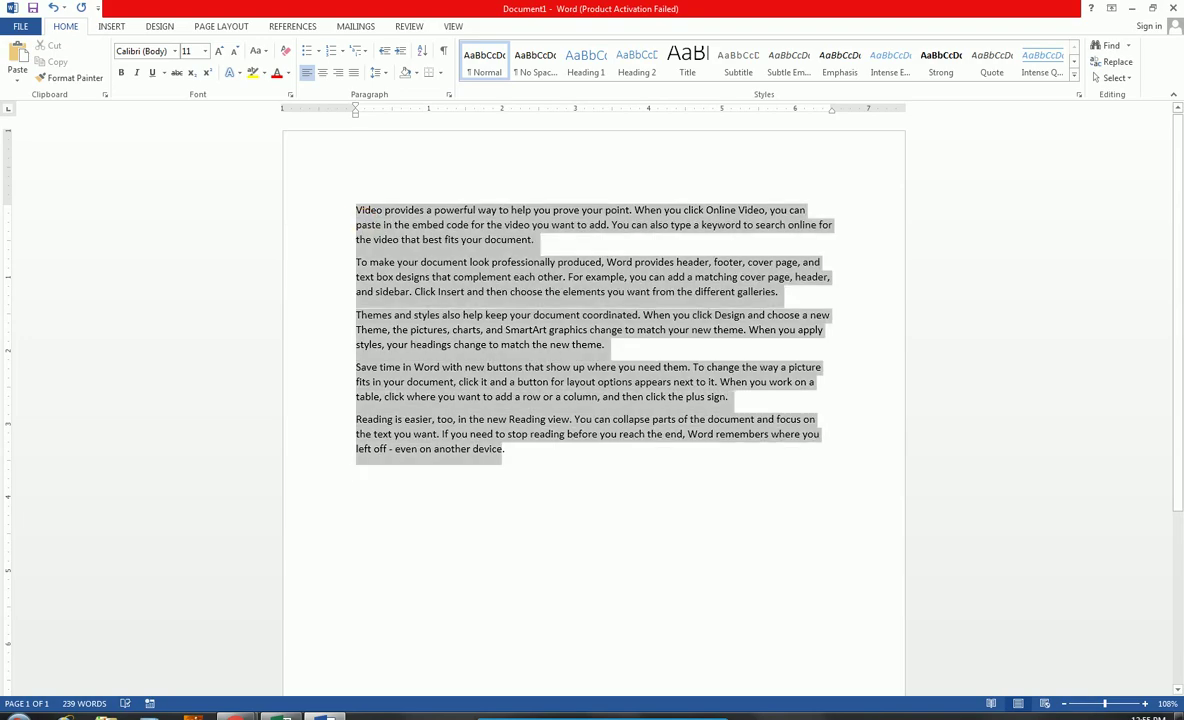
{"action": "left_click", "coordinate": [354, 74]}
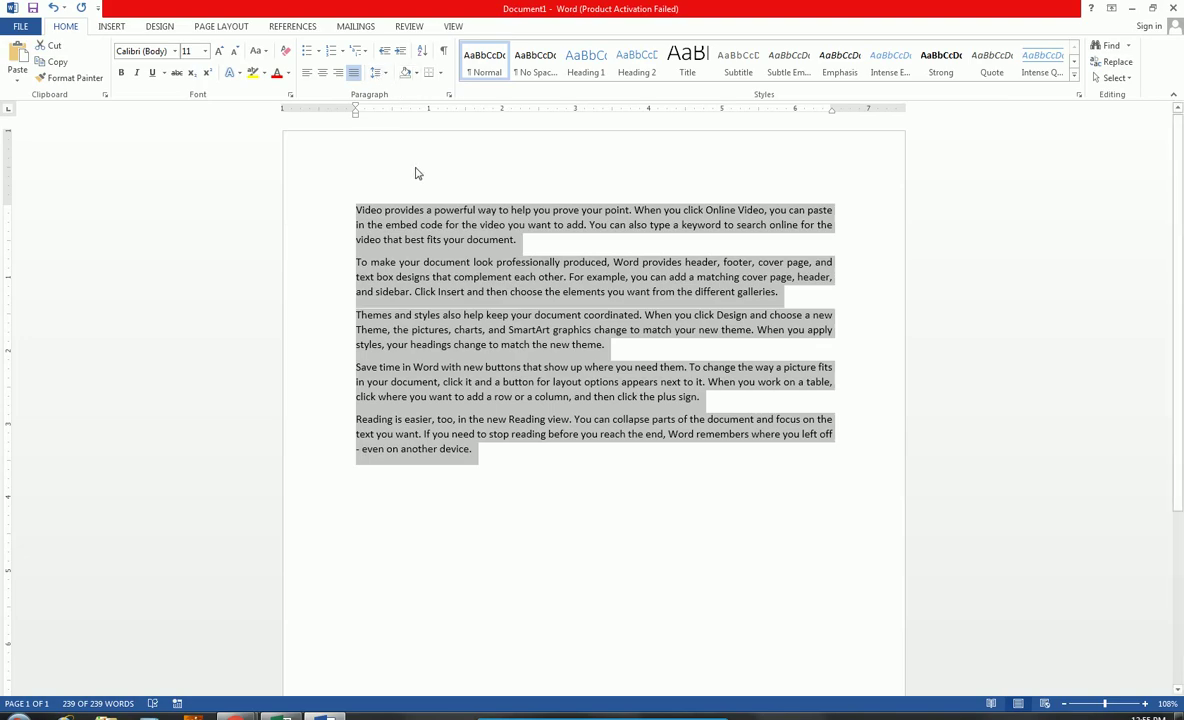
{"action": "left_click", "coordinate": [413, 210]}
{"action": "key", "text": "ctrl+a"}
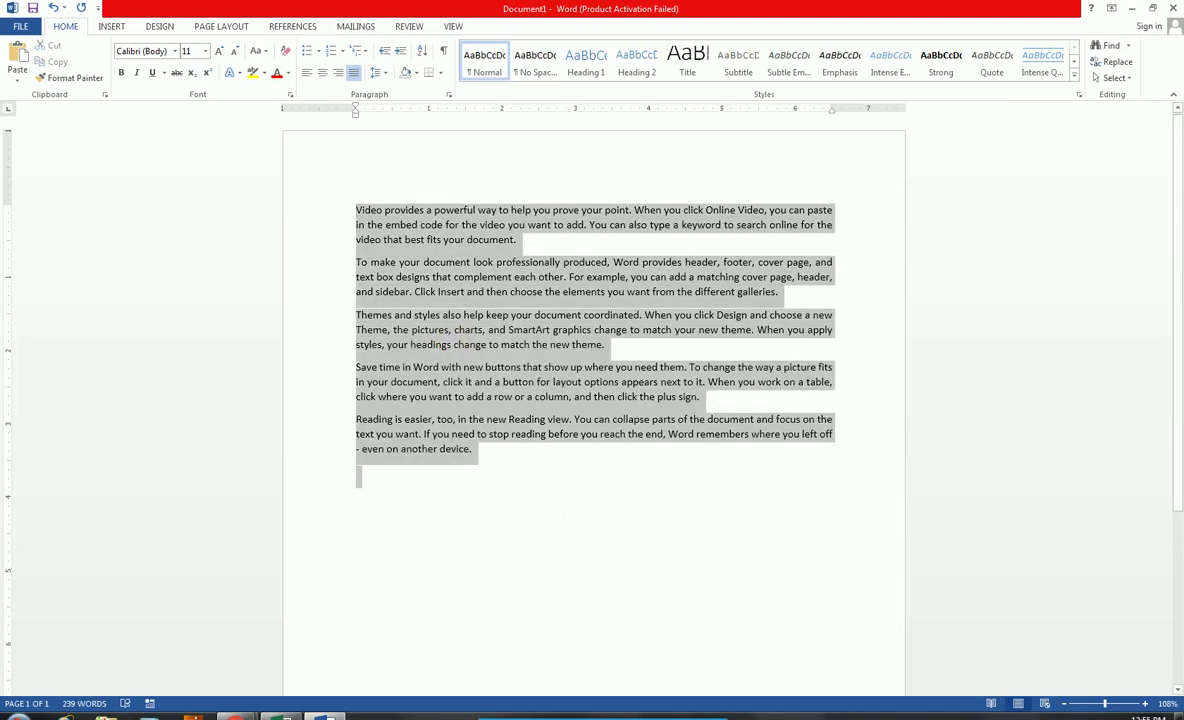
{"action": "left_click", "coordinate": [386, 75]}
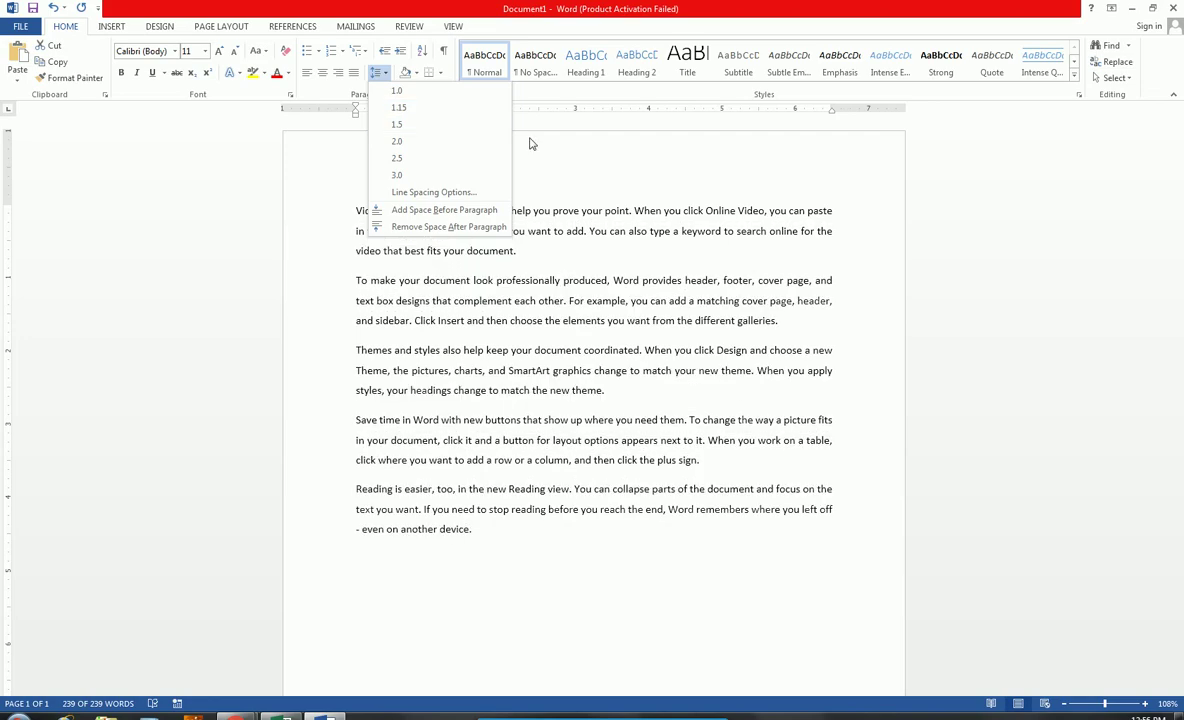
Step: Leave line spacing unchanged and switch to the VIEW tab settings
{"action": "key", "text": "ctrl+a"}
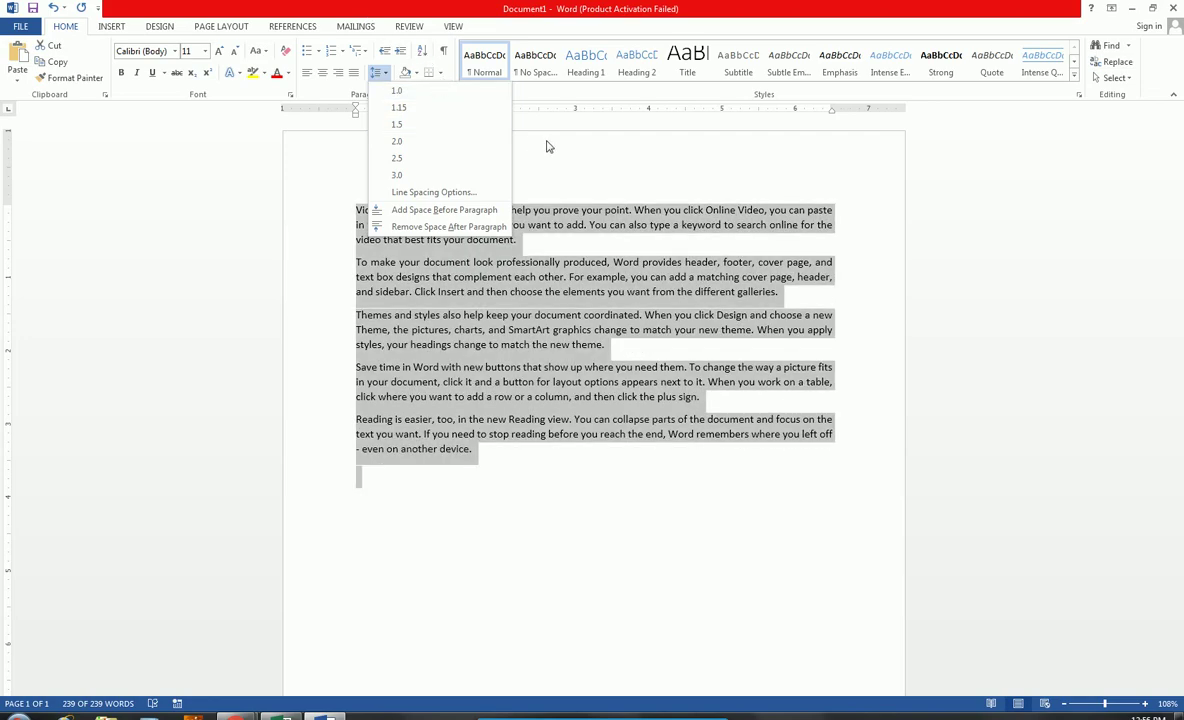
{"action": "left_click", "coordinate": [530, 92]}
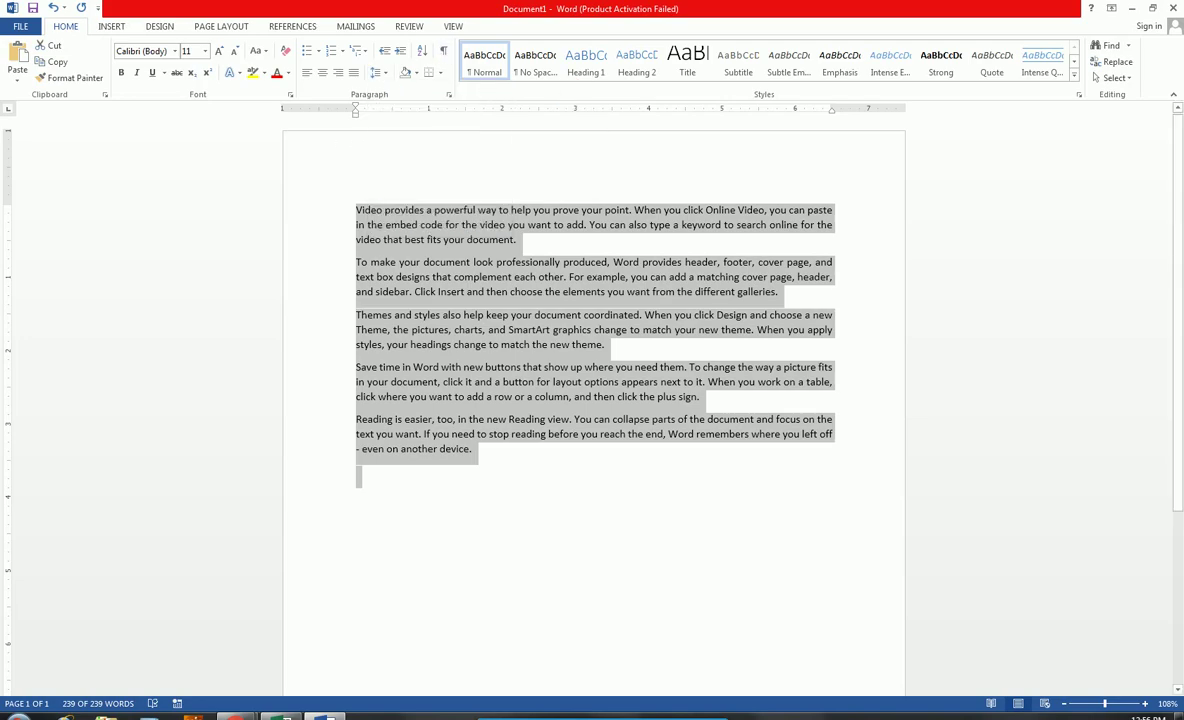
{"action": "left_click", "coordinate": [453, 26]}
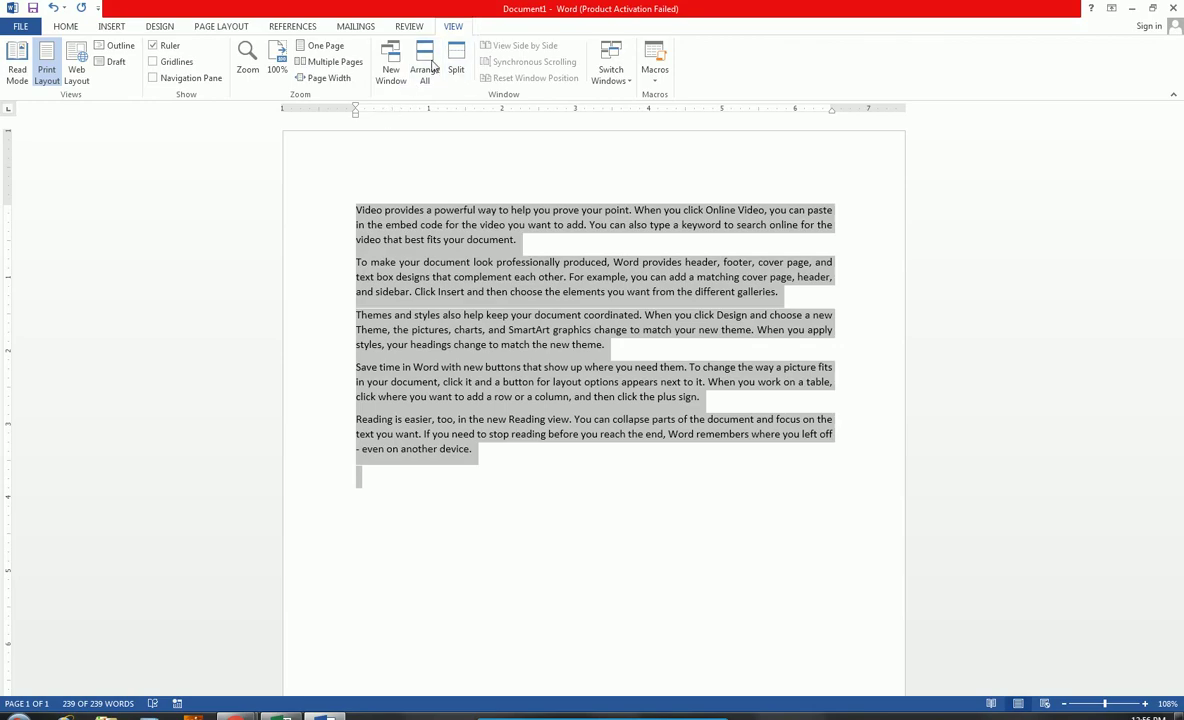
Step: Turn the Ruler off and back on, then go back to the HOME tab
{"action": "left_click", "coordinate": [170, 45]}
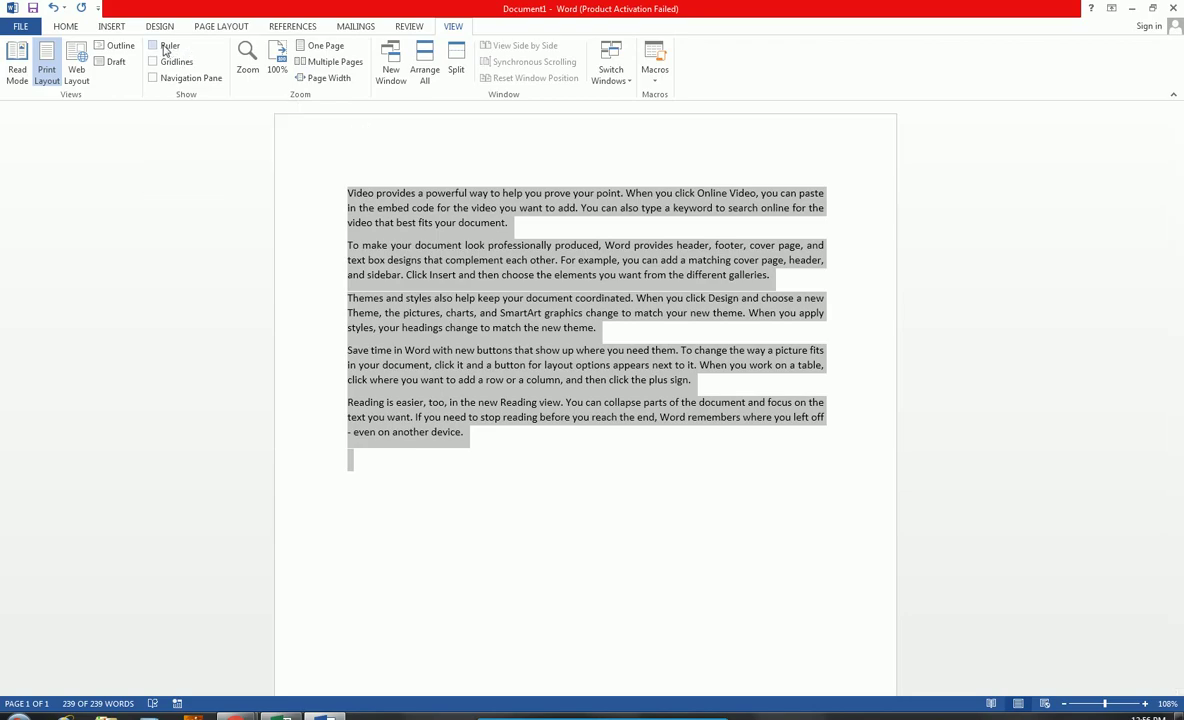
{"action": "left_click", "coordinate": [166, 48]}
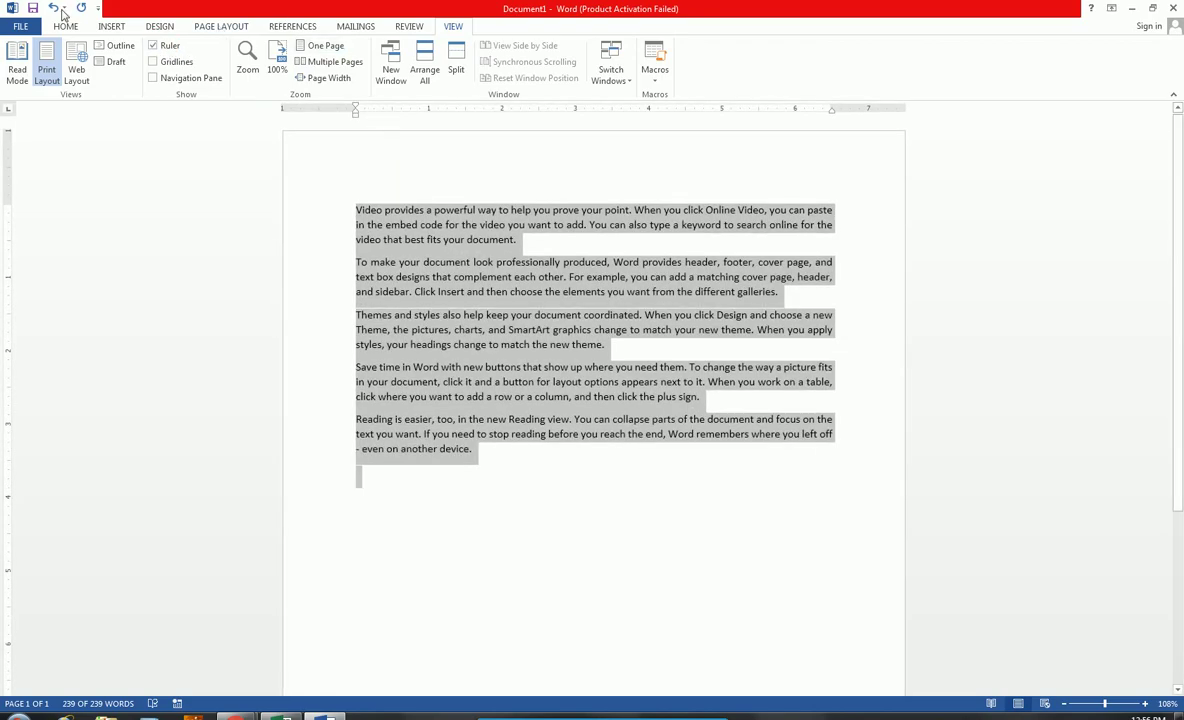
{"action": "left_click", "coordinate": [66, 28]}
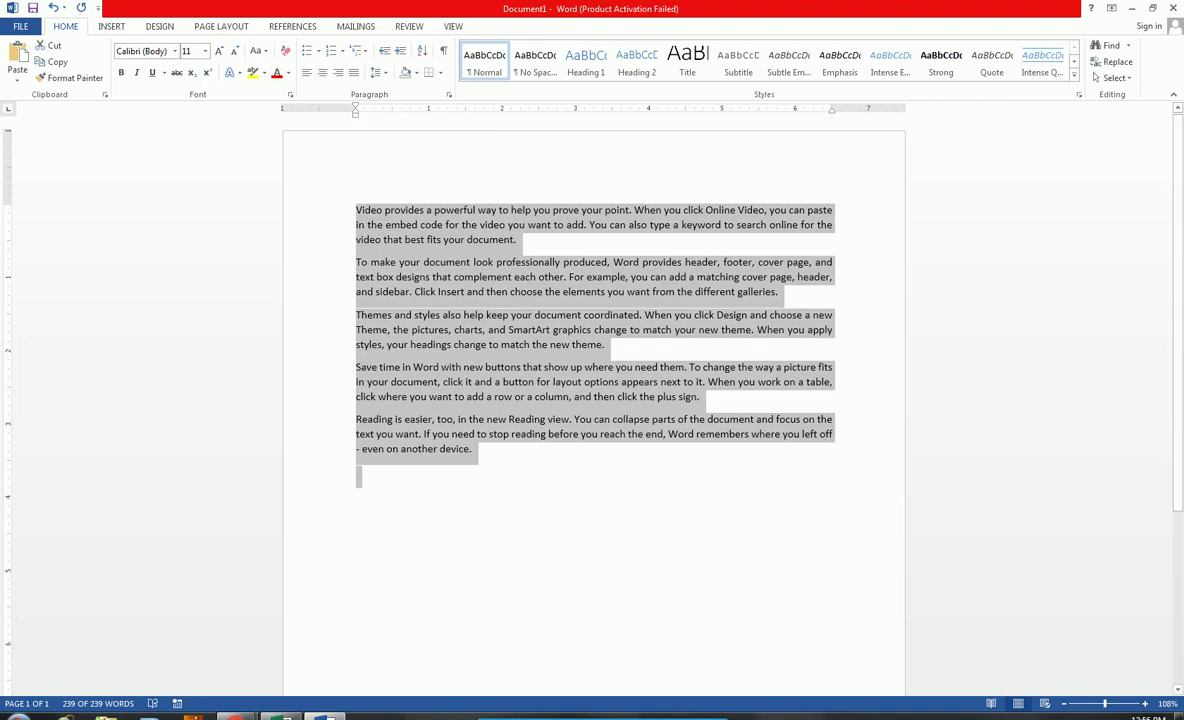
{"action": "left_click", "coordinate": [335, 205]}
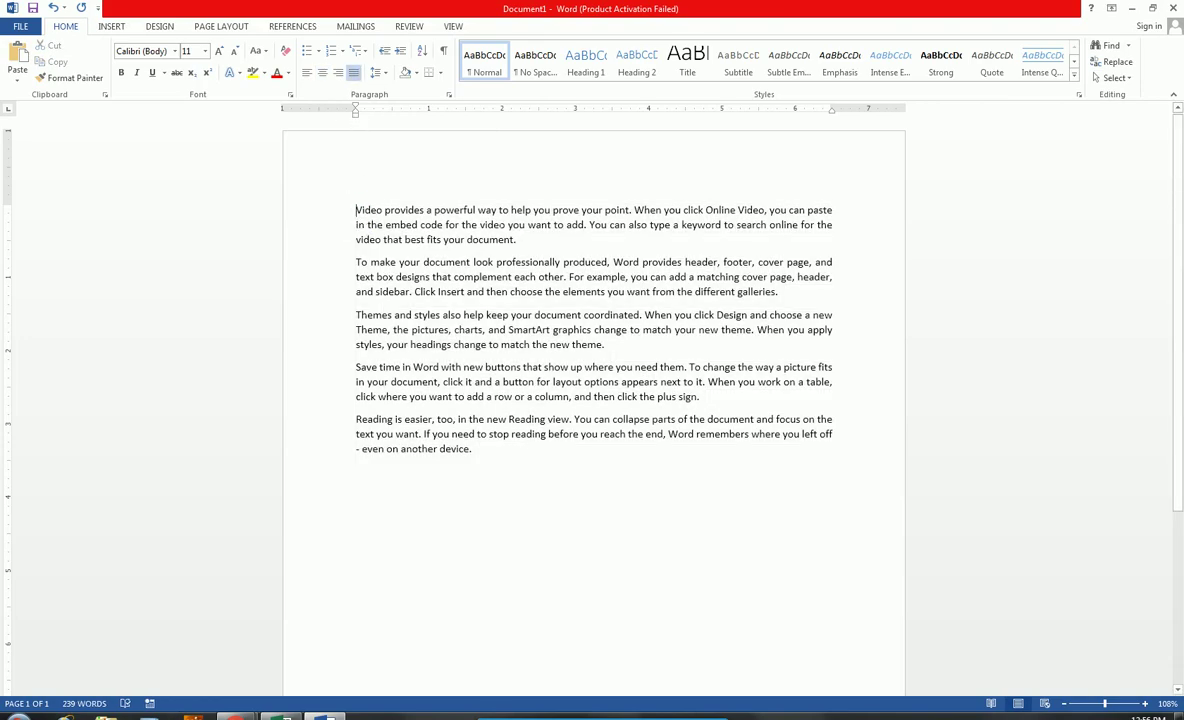
{"action": "key", "text": "shift+Down"}
{"action": "key", "text": "shift+Down"}
{"action": "key", "text": "shift+Down"}
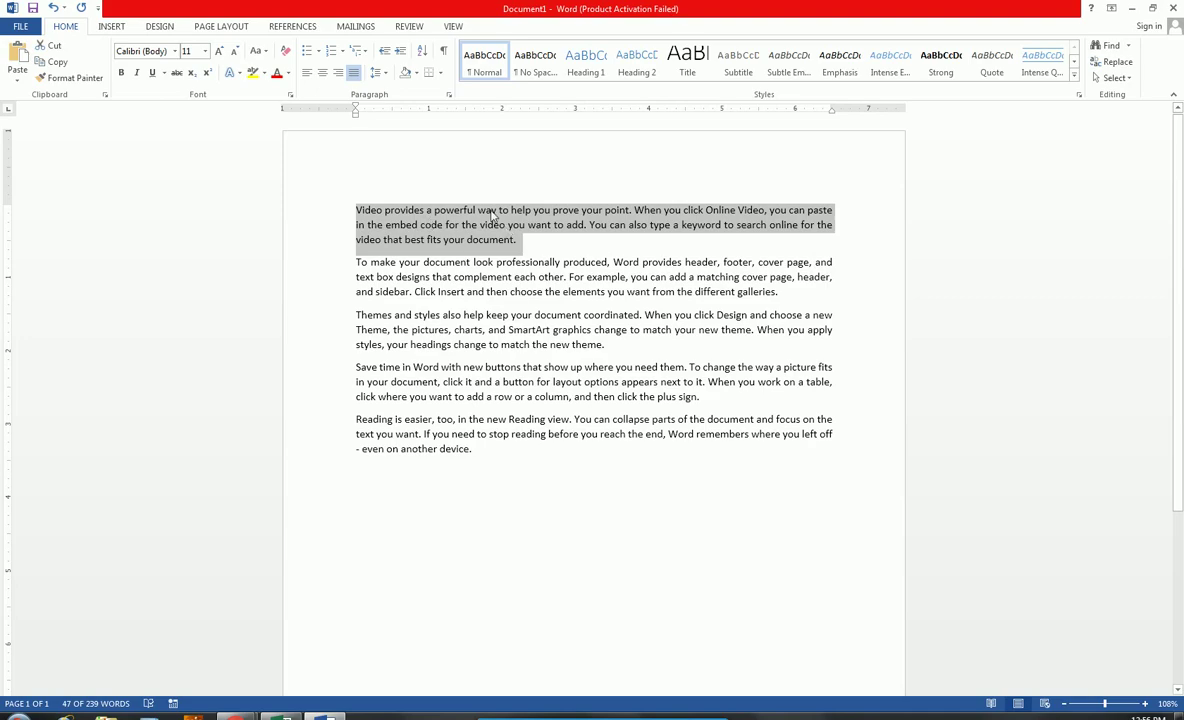
{"action": "left_click", "coordinate": [399, 55]}
{"action": "left_click", "coordinate": [399, 55]}
{"action": "left_click", "coordinate": [399, 55]}
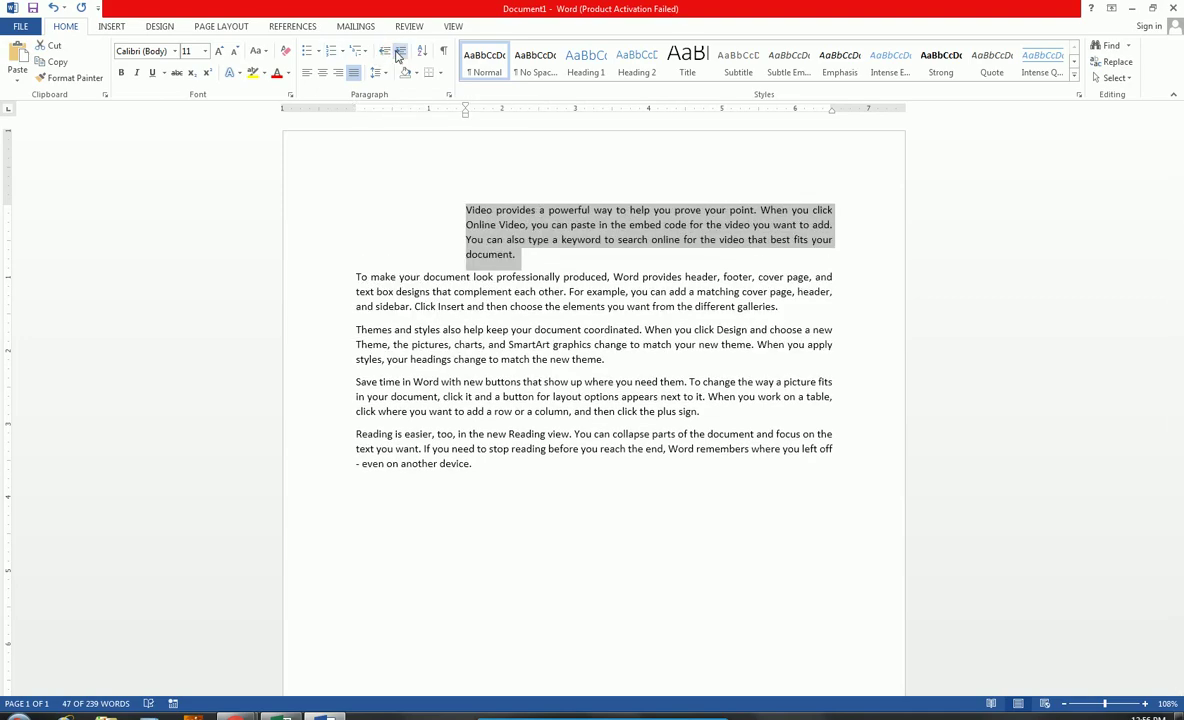
{"action": "left_click", "coordinate": [385, 58]}
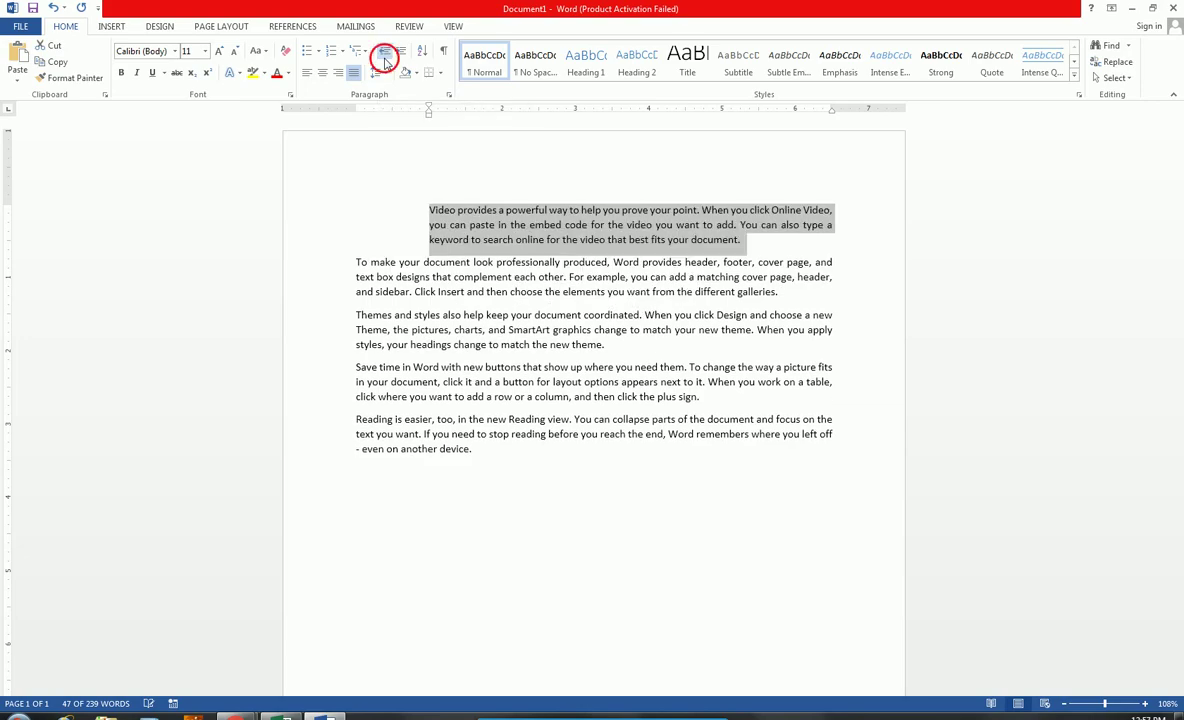
{"action": "left_click", "coordinate": [385, 58]}
{"action": "left_click", "coordinate": [385, 58]}
{"action": "left_click", "coordinate": [391, 210]}
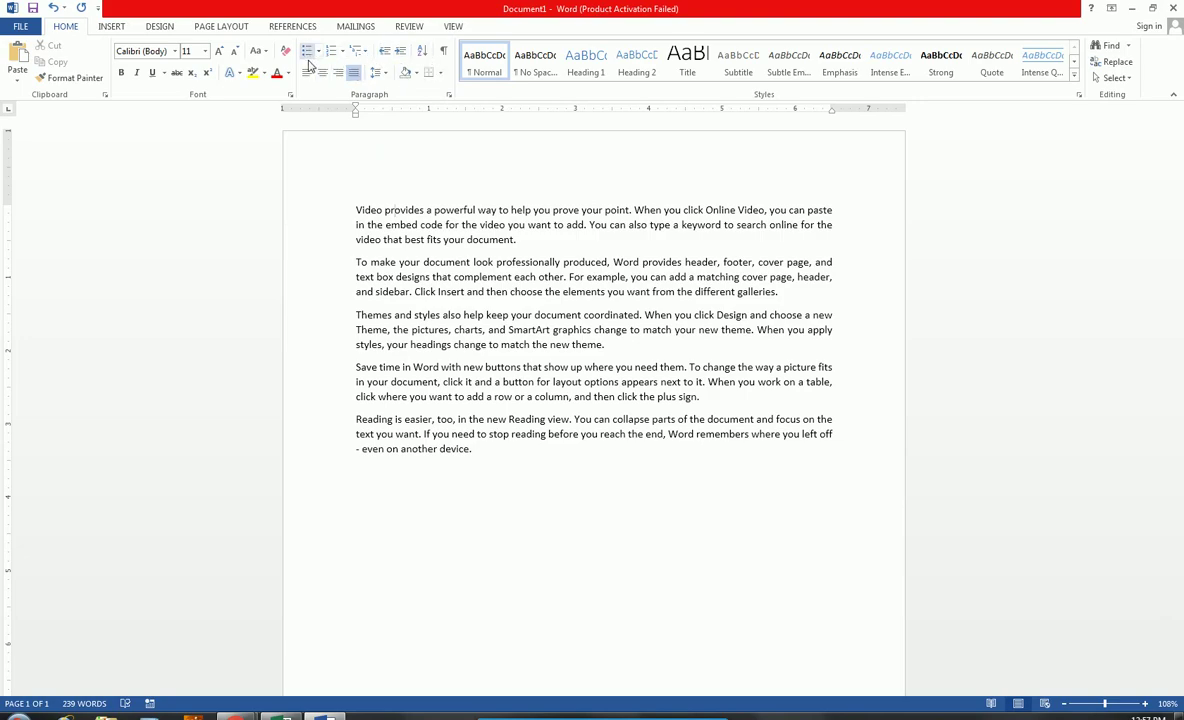
Step: Inspect the Paragraph dialog's alignment options, keeping Justified and closing without changes
{"action": "left_click", "coordinate": [449, 97]}
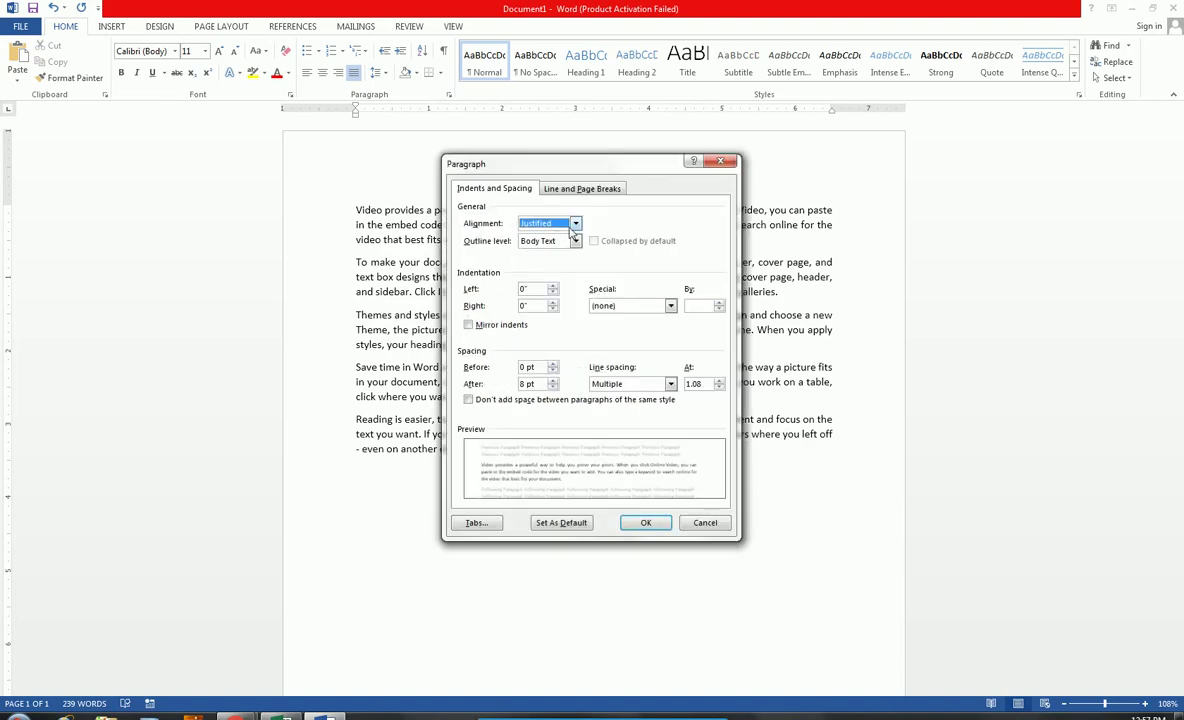
{"action": "left_click", "coordinate": [548, 223]}
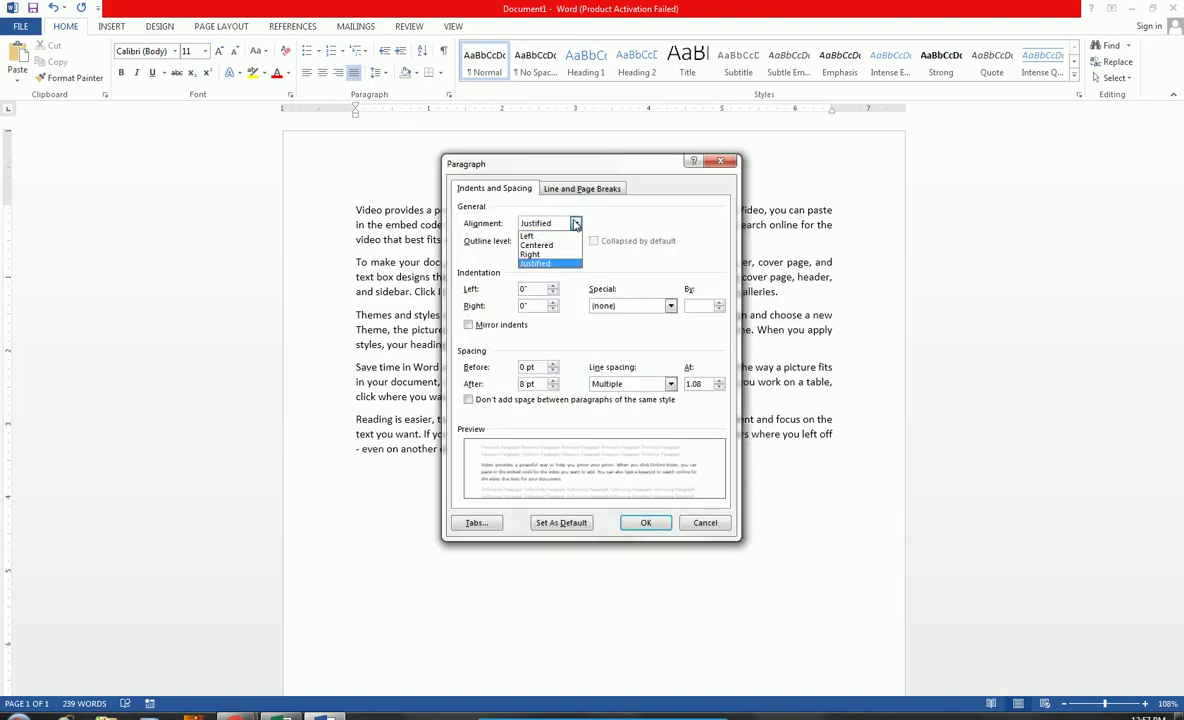
{"action": "left_click", "coordinate": [560, 208]}
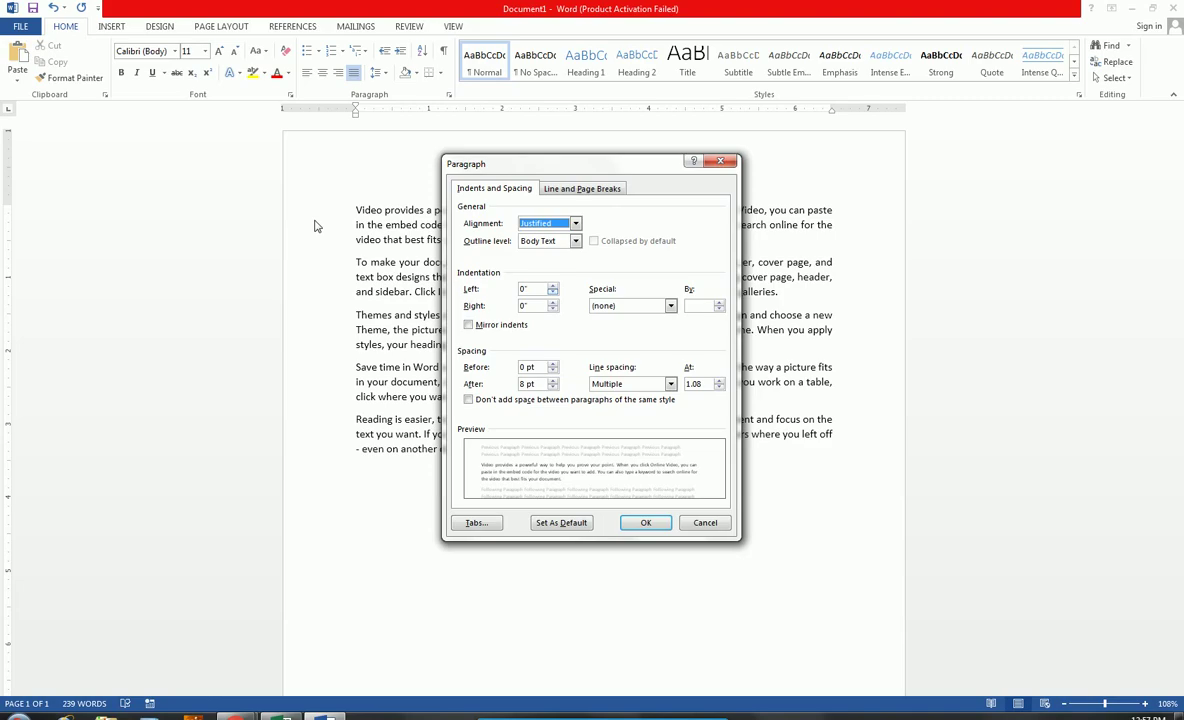
{"action": "left_click", "coordinate": [705, 522]}
Step: With all text selected, try Right alignment in the Paragraph dialog, then settle on Left
{"action": "key", "text": "ctrl+a"}
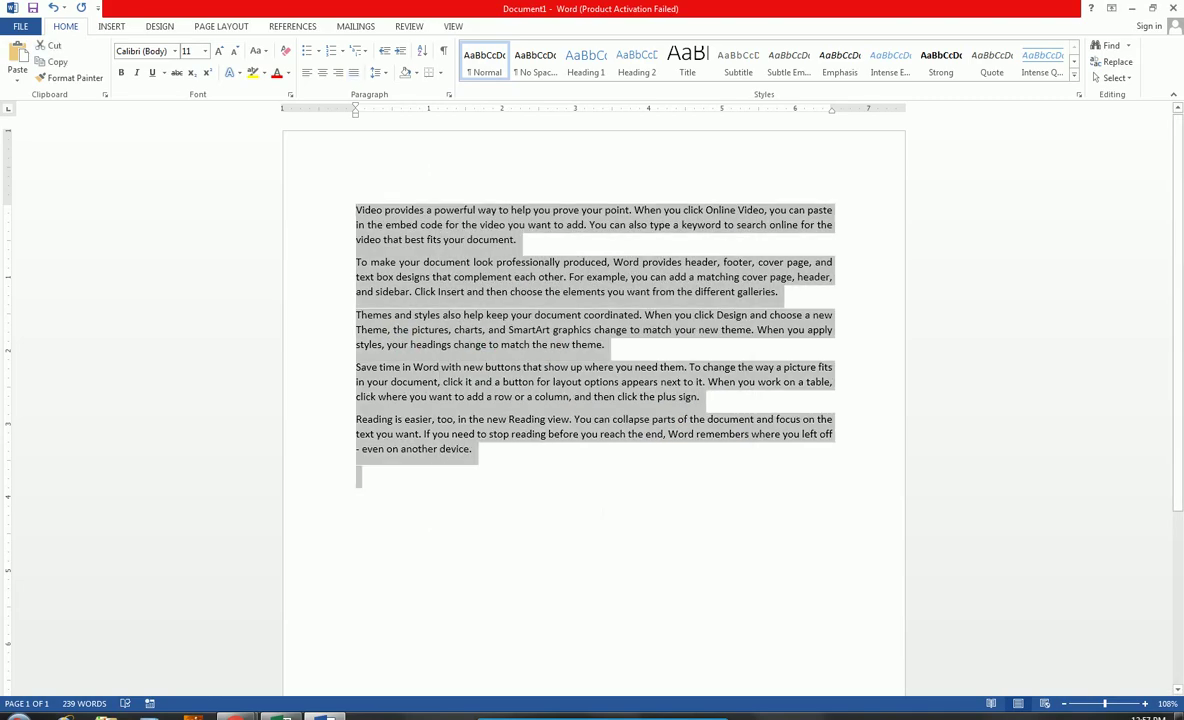
{"action": "left_click", "coordinate": [448, 94]}
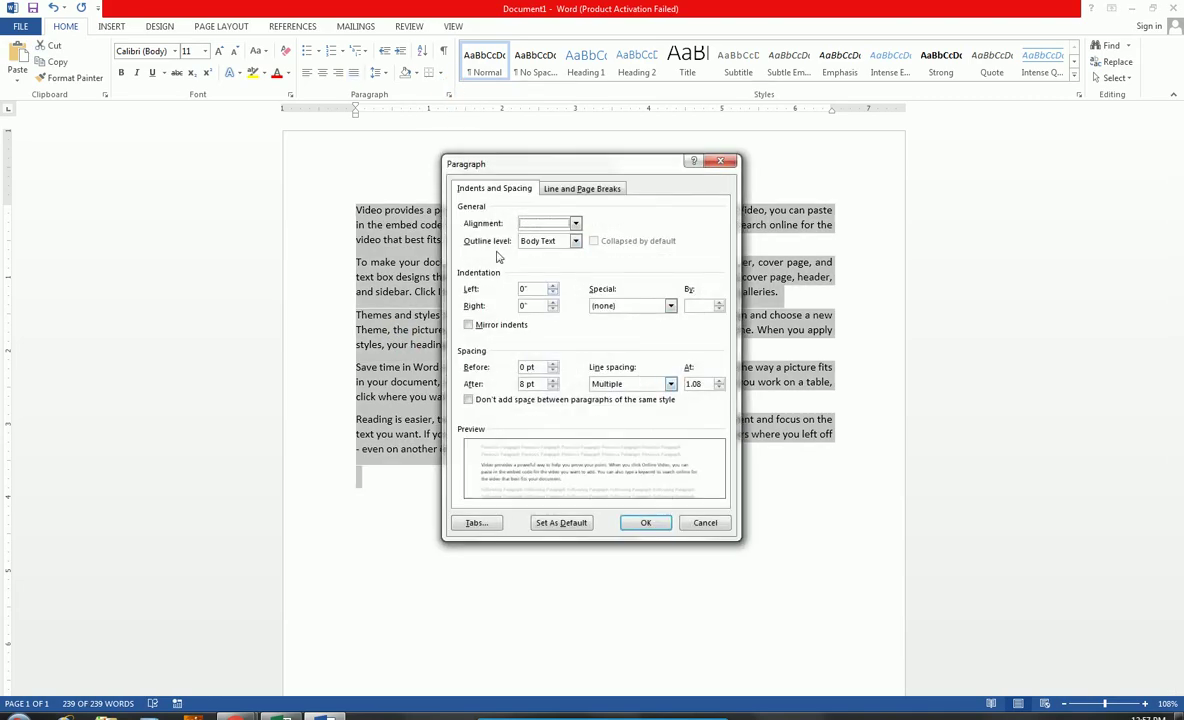
{"action": "left_click", "coordinate": [545, 223]}
{"action": "left_click", "coordinate": [527, 251]}
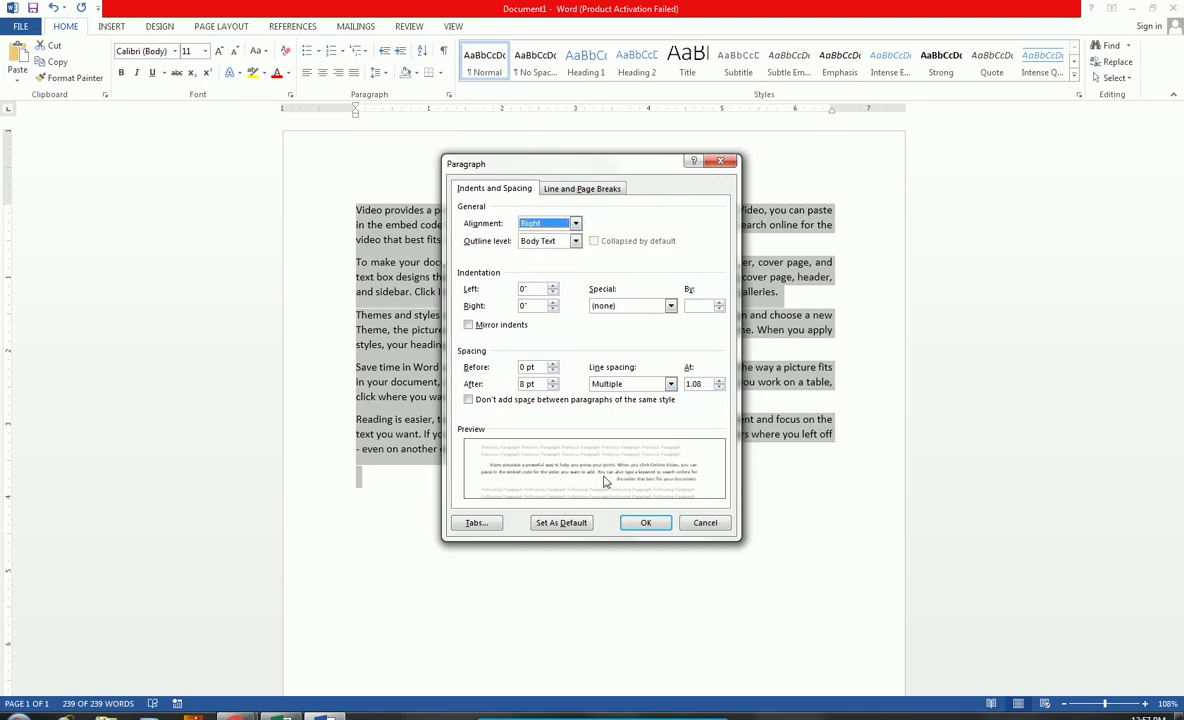
{"action": "left_click", "coordinate": [545, 223]}
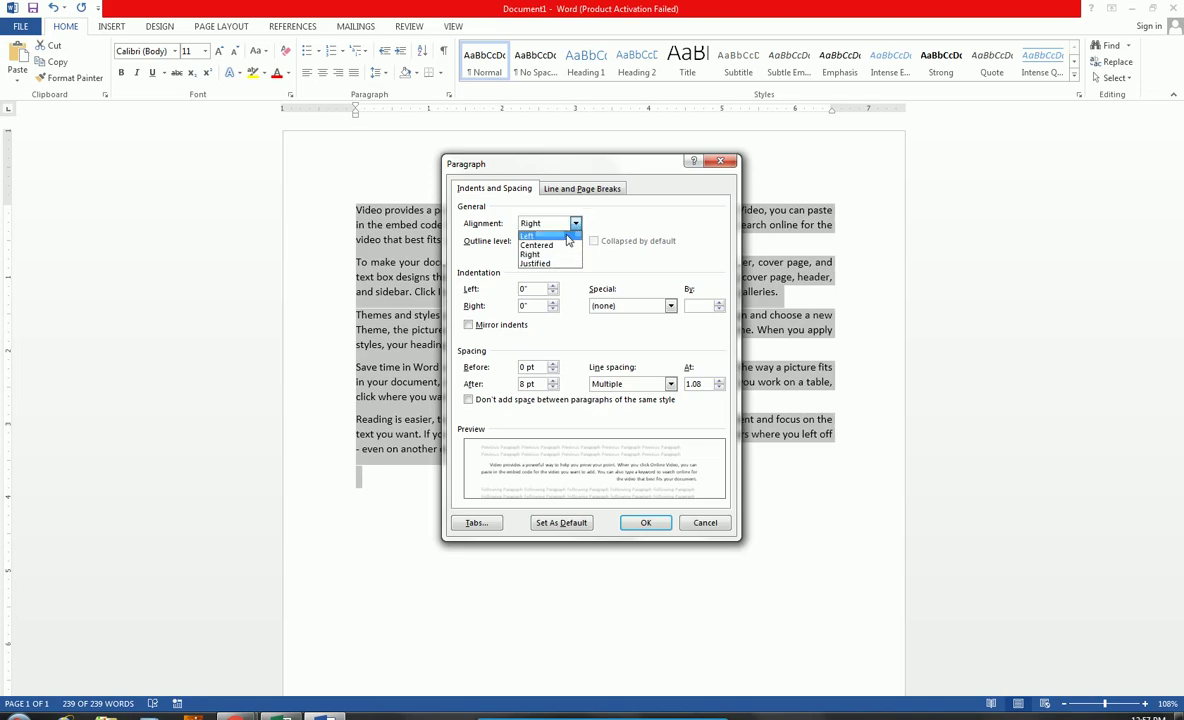
{"action": "left_click", "coordinate": [535, 232]}
{"action": "left_click", "coordinate": [576, 223]}
{"action": "left_click", "coordinate": [550, 256]}
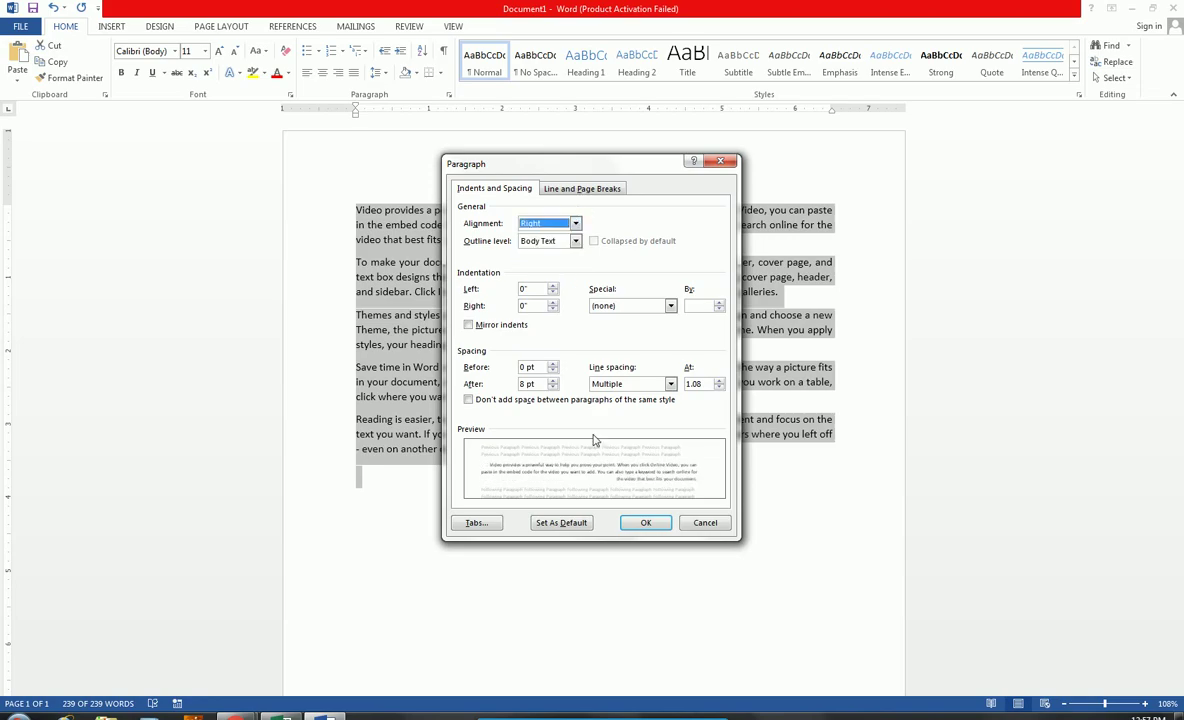
{"action": "left_click", "coordinate": [576, 224]}
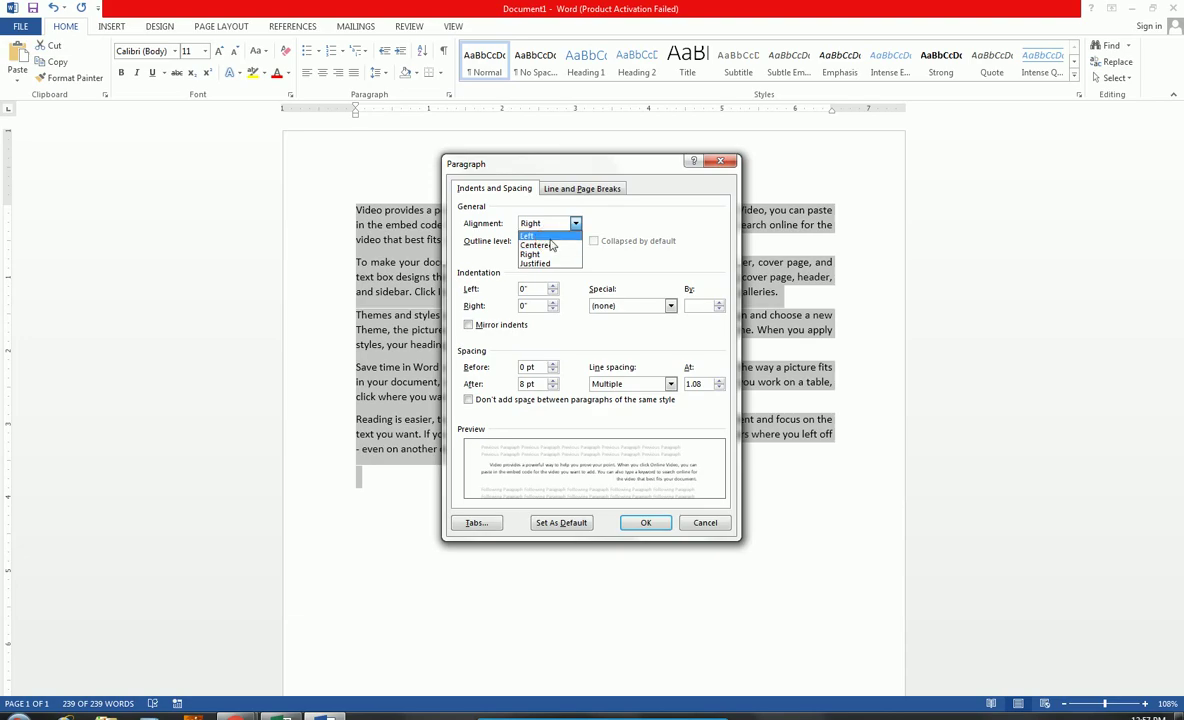
{"action": "left_click", "coordinate": [540, 236]}
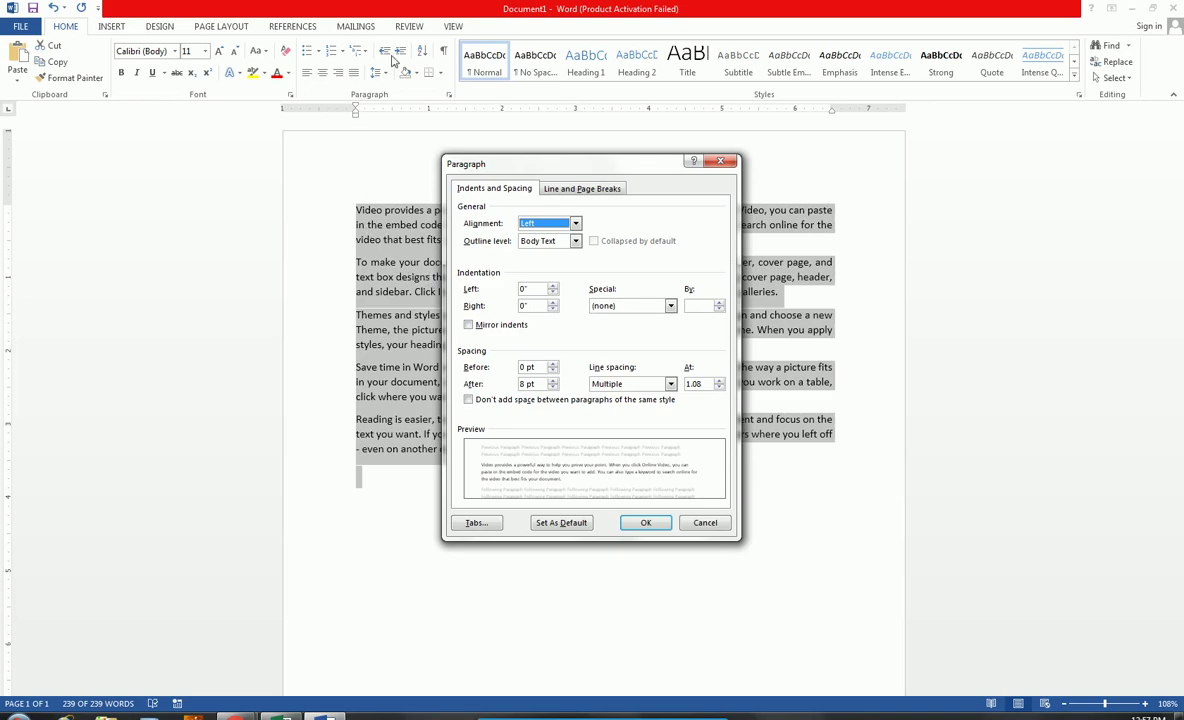
Step: Raise the Left indent to 0.3" and then reset it to 0"
{"action": "left_click", "coordinate": [553, 287]}
{"action": "left_click", "coordinate": [553, 287]}
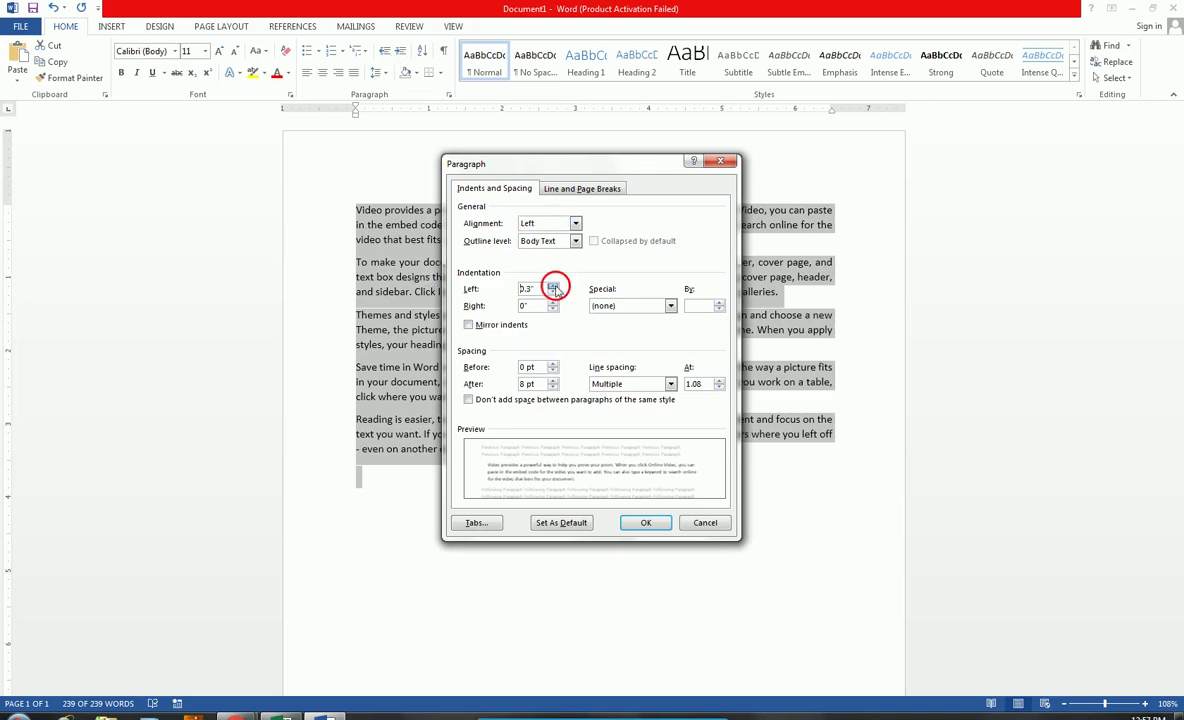
{"action": "left_click", "coordinate": [553, 287]}
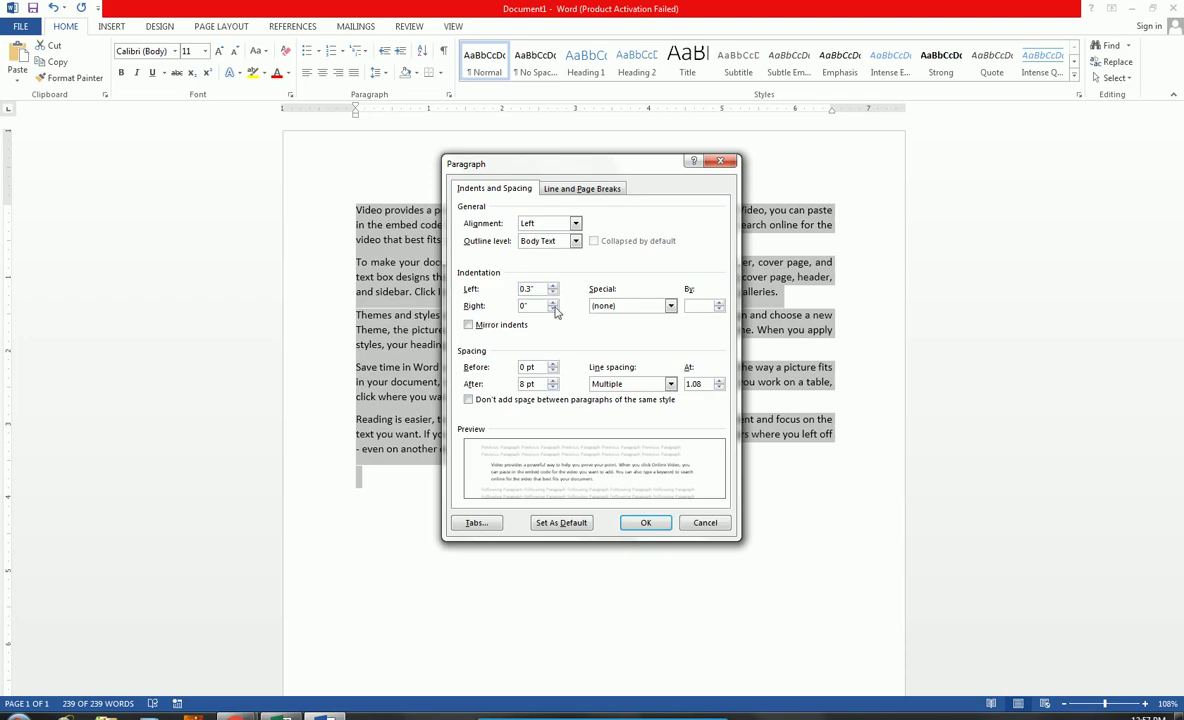
{"action": "left_click", "coordinate": [550, 291]}
{"action": "left_click", "coordinate": [552, 293]}
{"action": "left_click", "coordinate": [552, 293]}
{"action": "left_click", "coordinate": [552, 293]}
Step: Apply a 0.5" First line special indent, then reselect the whole document
{"action": "left_click", "coordinate": [670, 306]}
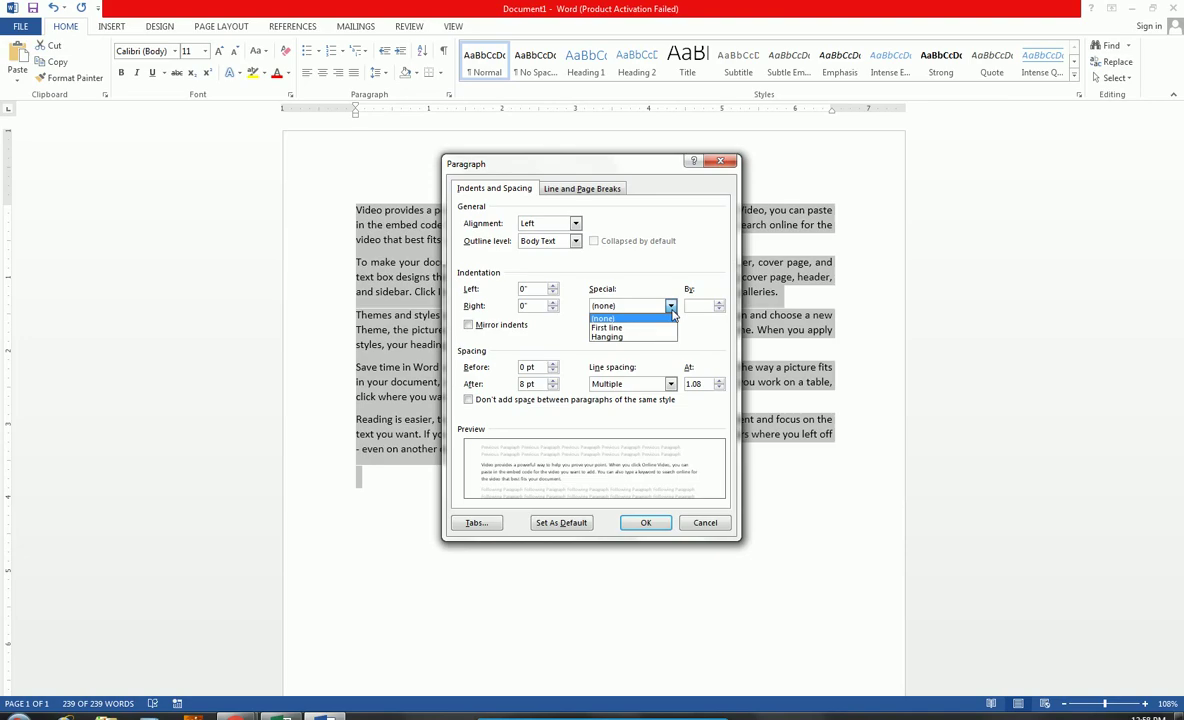
{"action": "left_click", "coordinate": [655, 327]}
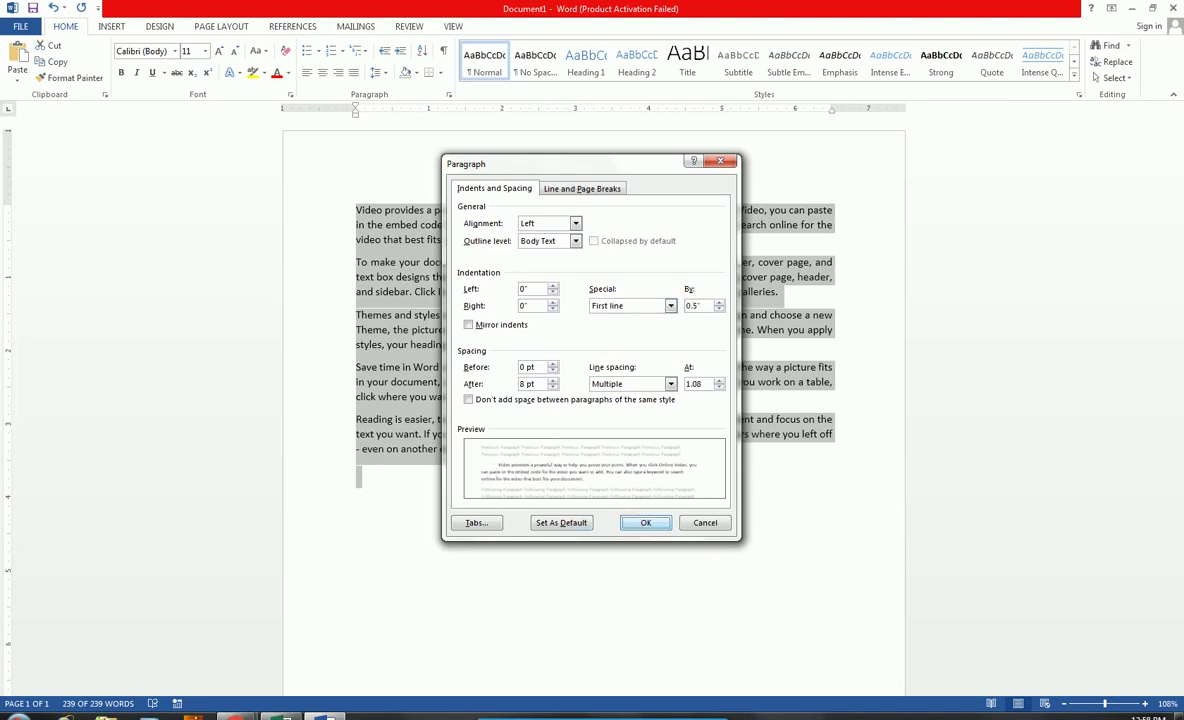
{"action": "left_click", "coordinate": [645, 522]}
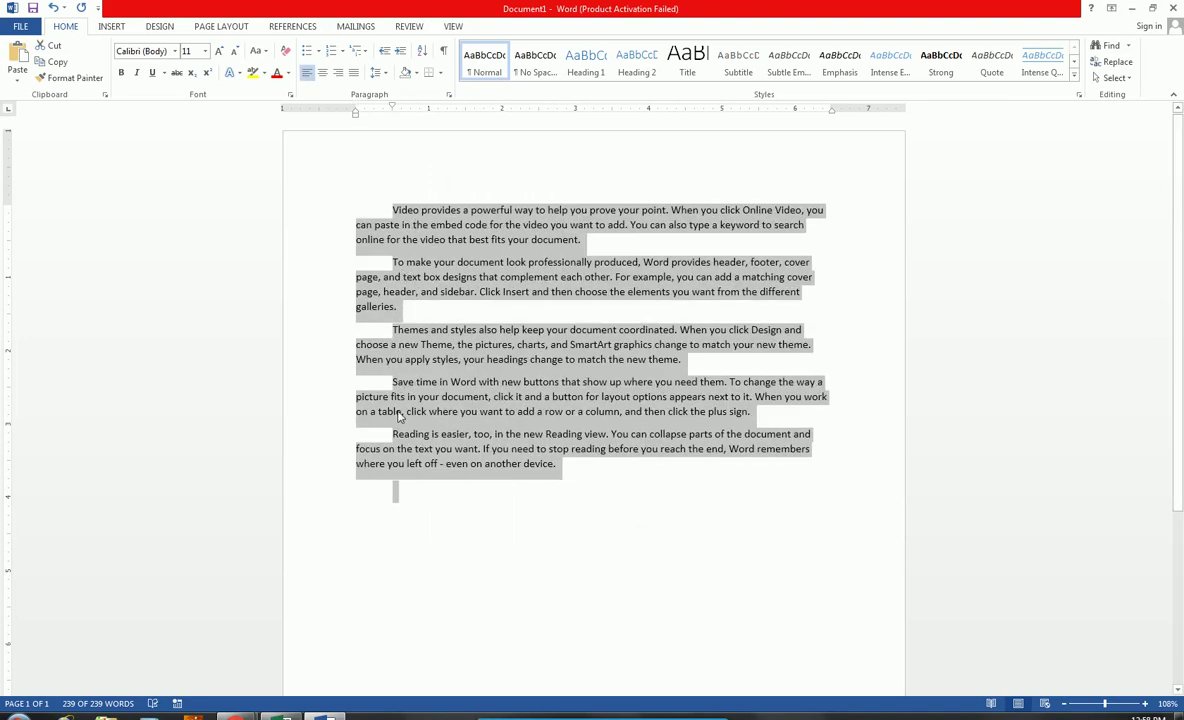
{"action": "left_click", "coordinate": [394, 487]}
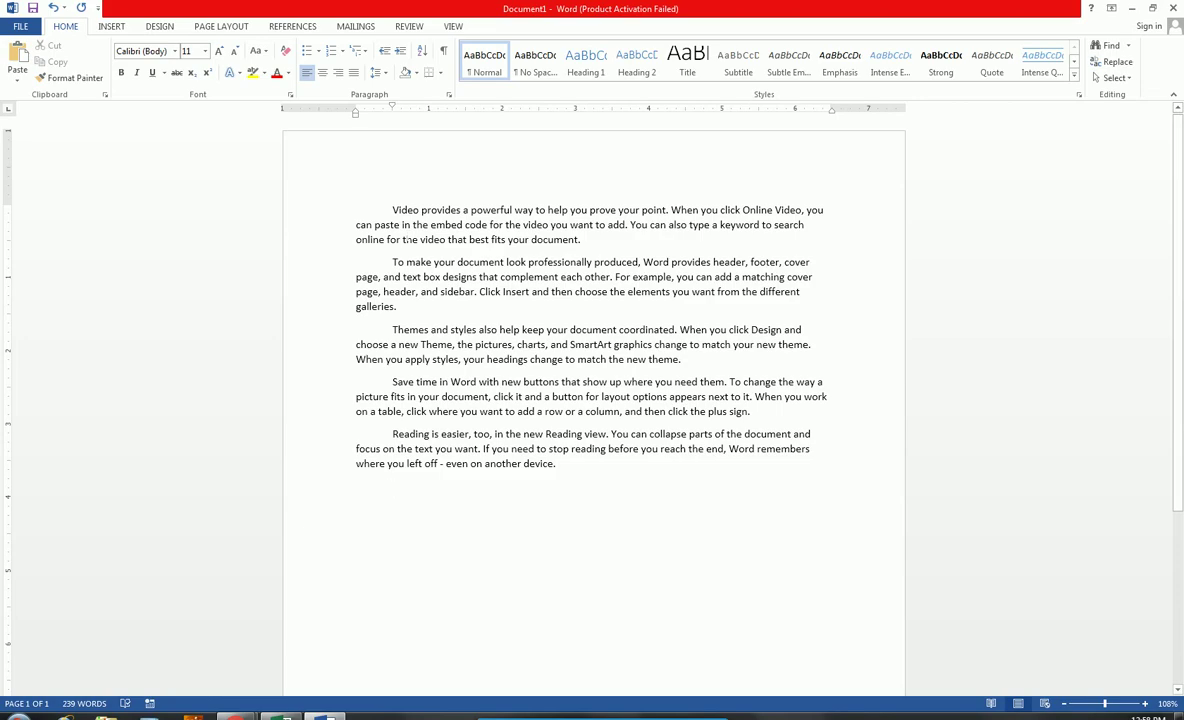
{"action": "key", "text": "ctrl+a"}
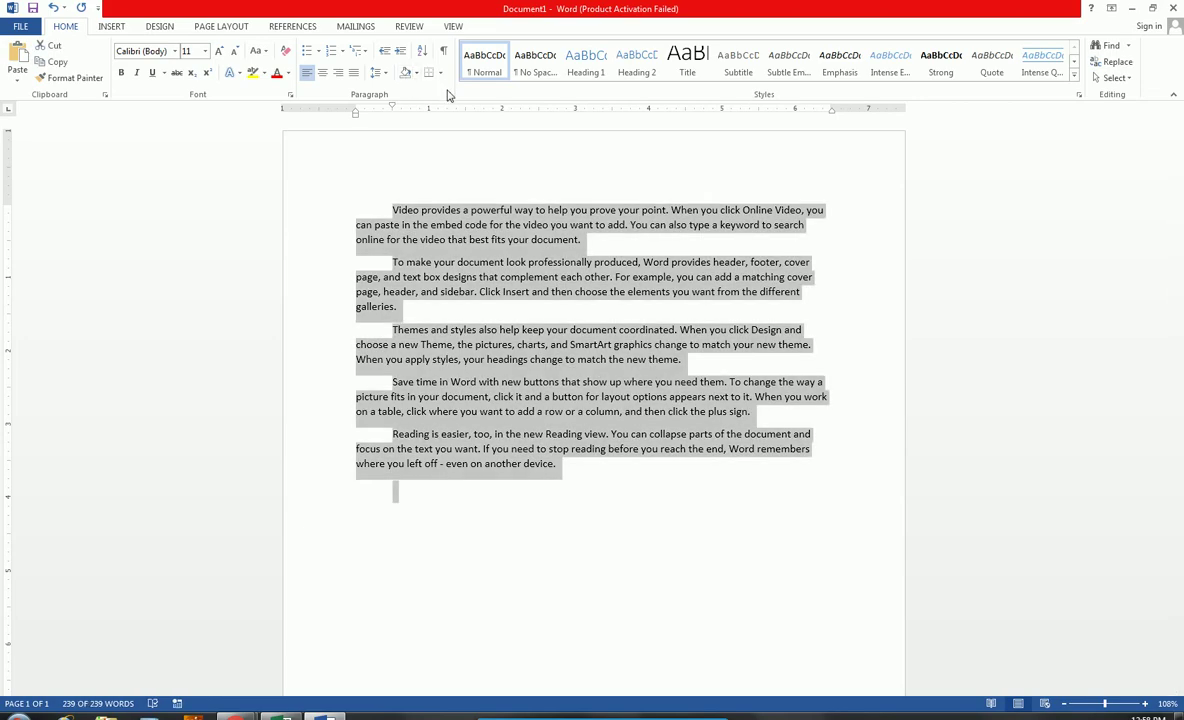
{"action": "left_click", "coordinate": [380, 72]}
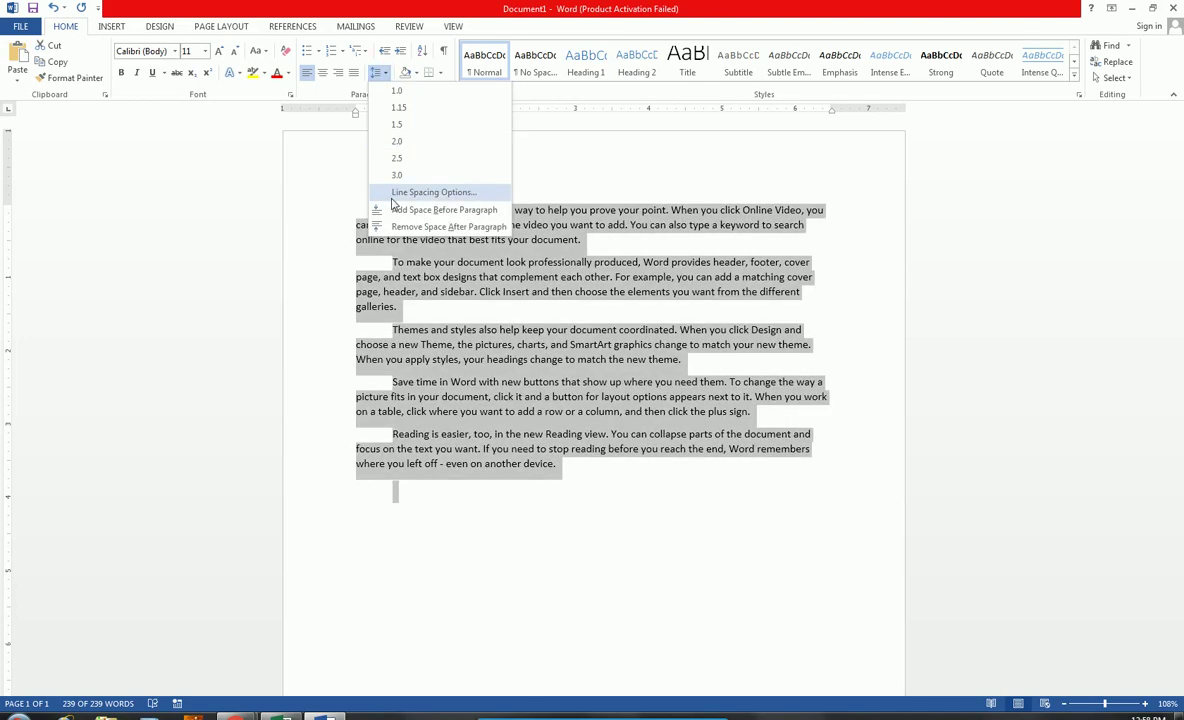
{"action": "left_click", "coordinate": [420, 192]}
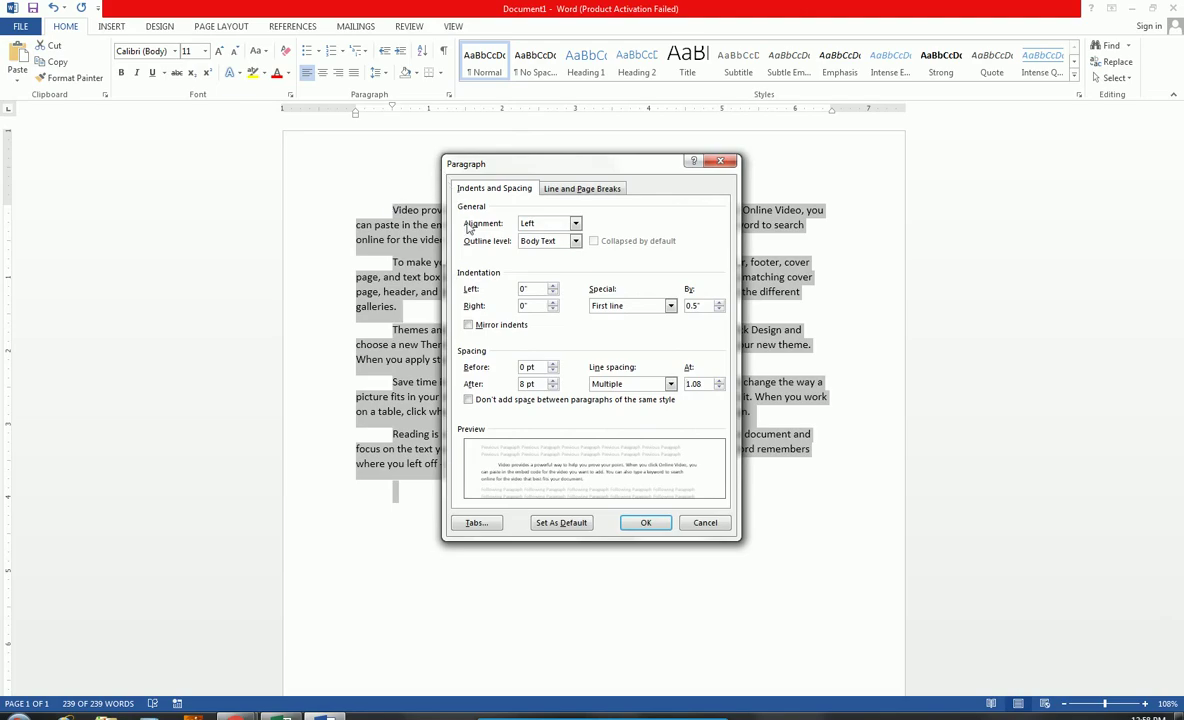
{"action": "left_click", "coordinate": [670, 306]}
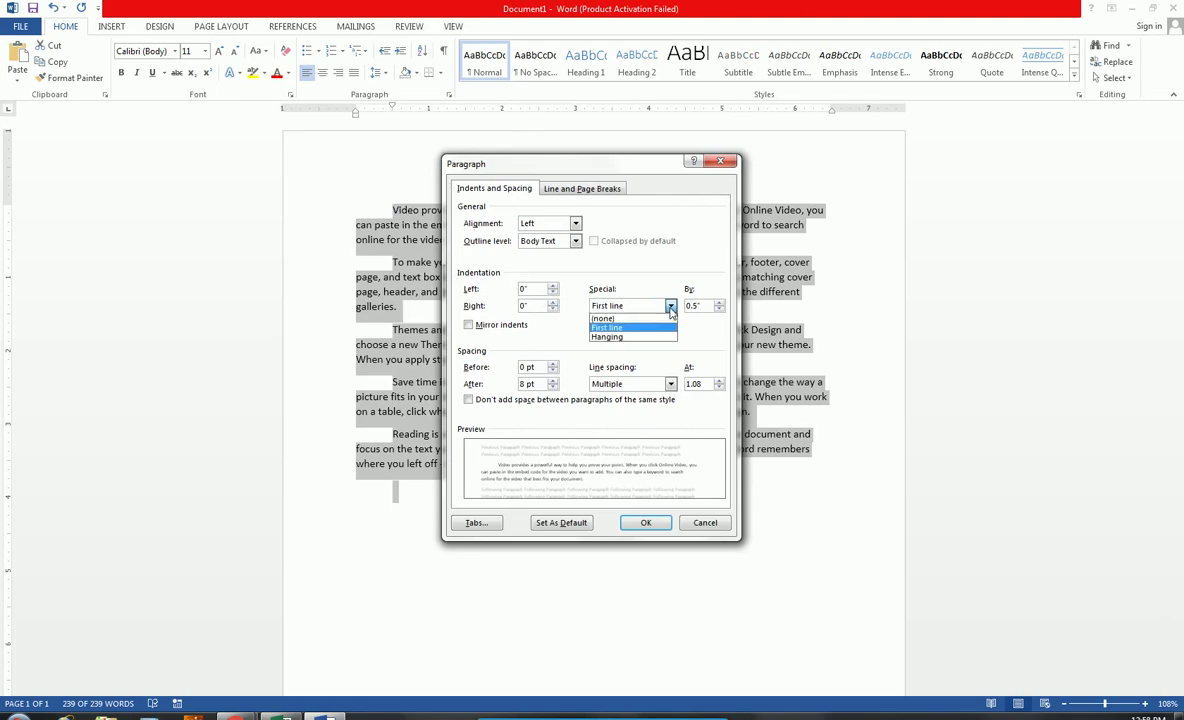
{"action": "left_click", "coordinate": [615, 317]}
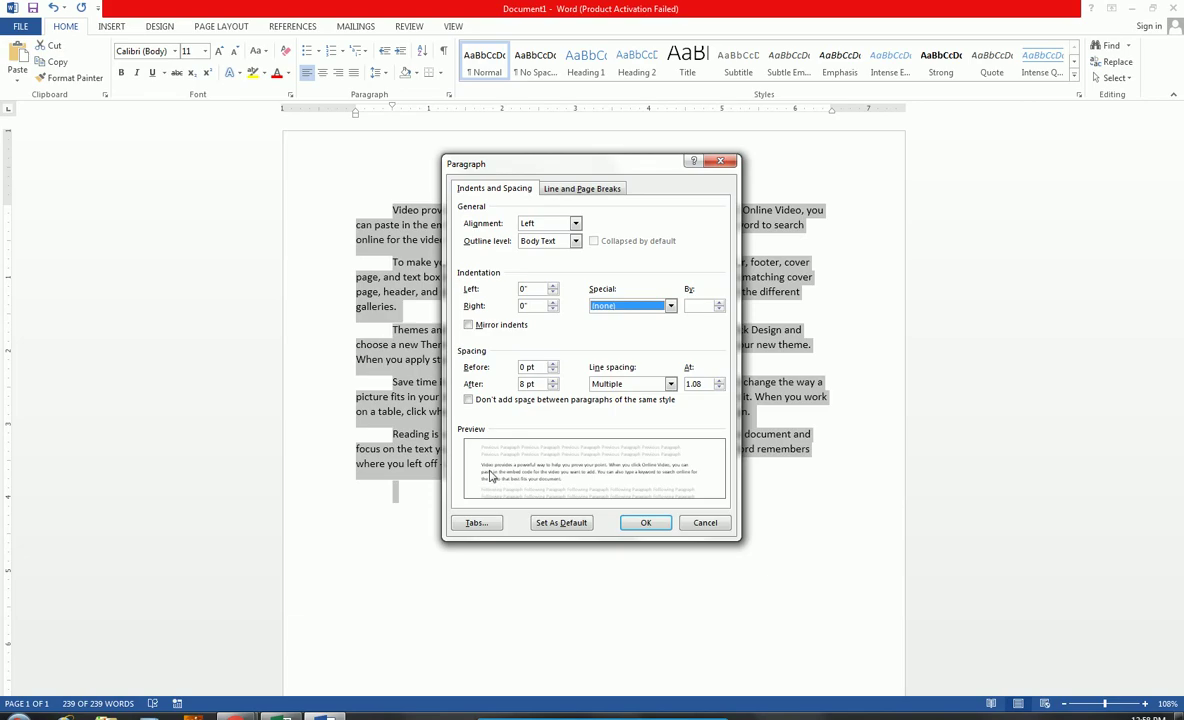
{"action": "left_click", "coordinate": [646, 522]}
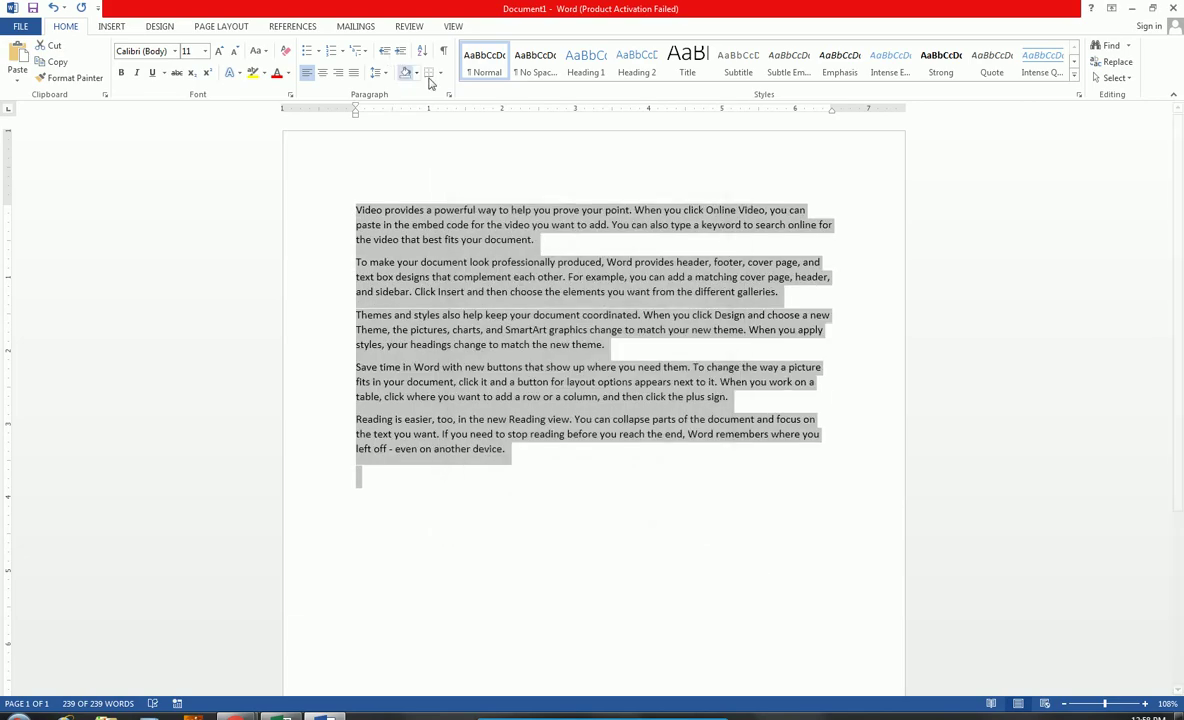
{"action": "left_click", "coordinate": [448, 94]}
{"action": "left_click", "coordinate": [642, 307]}
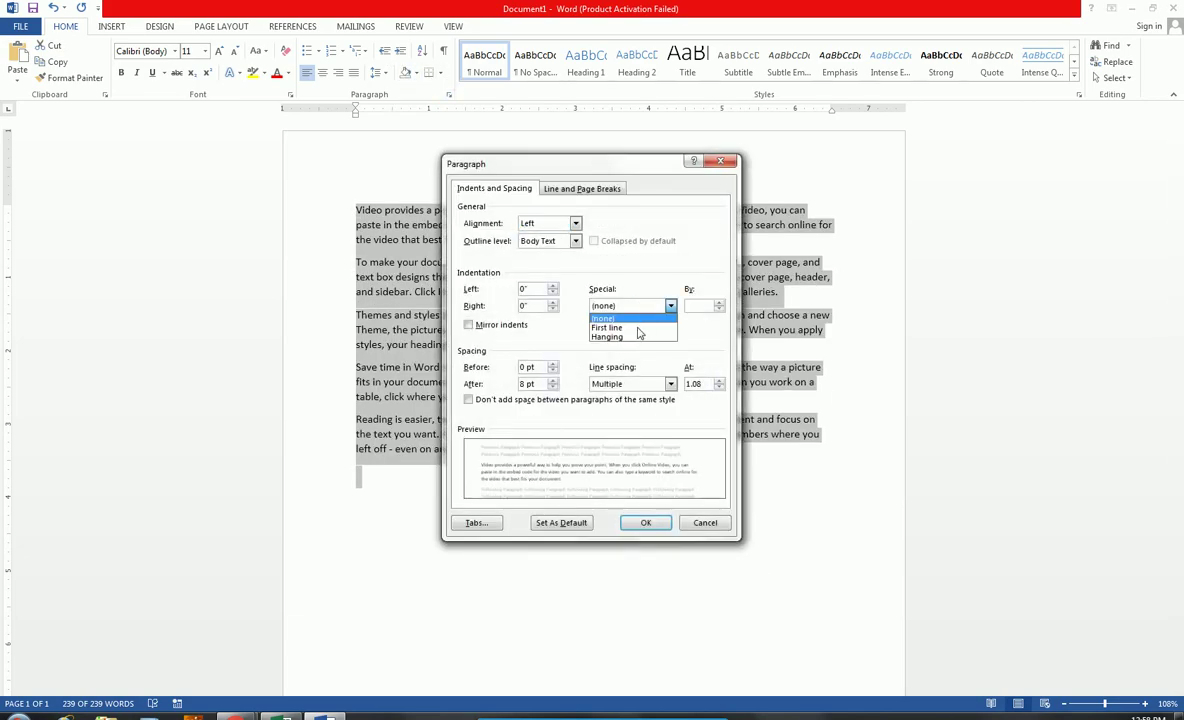
{"action": "left_click", "coordinate": [620, 319]}
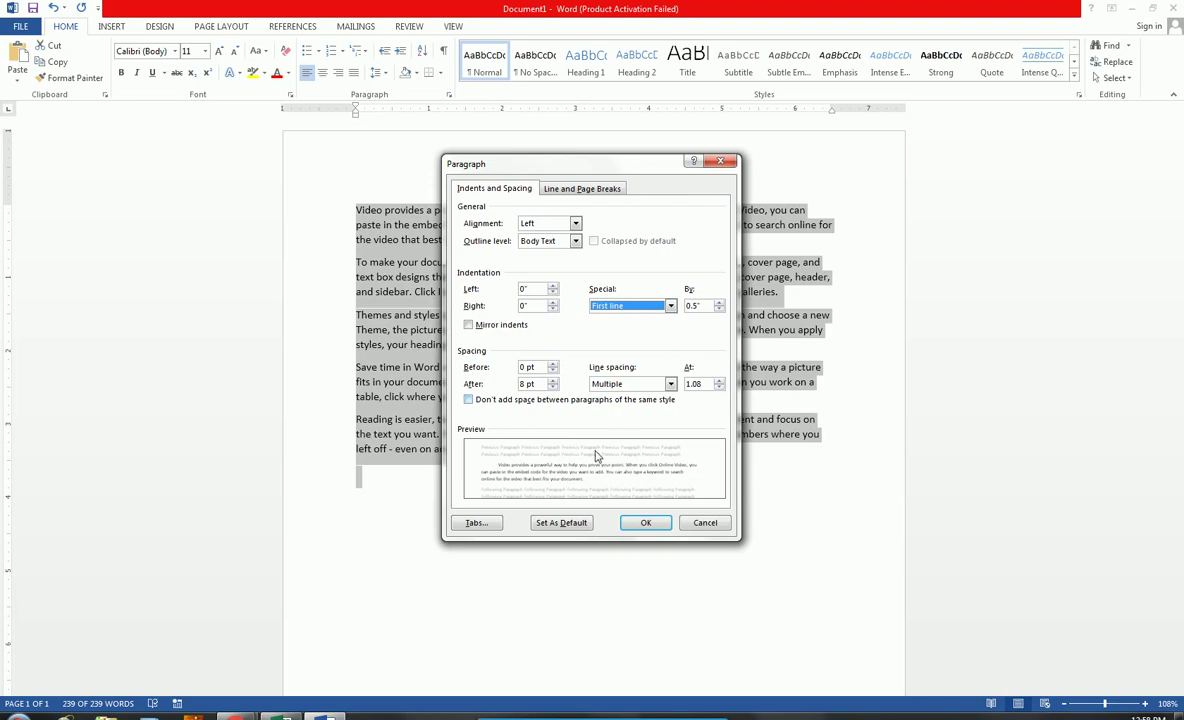
{"action": "left_click", "coordinate": [645, 522]}
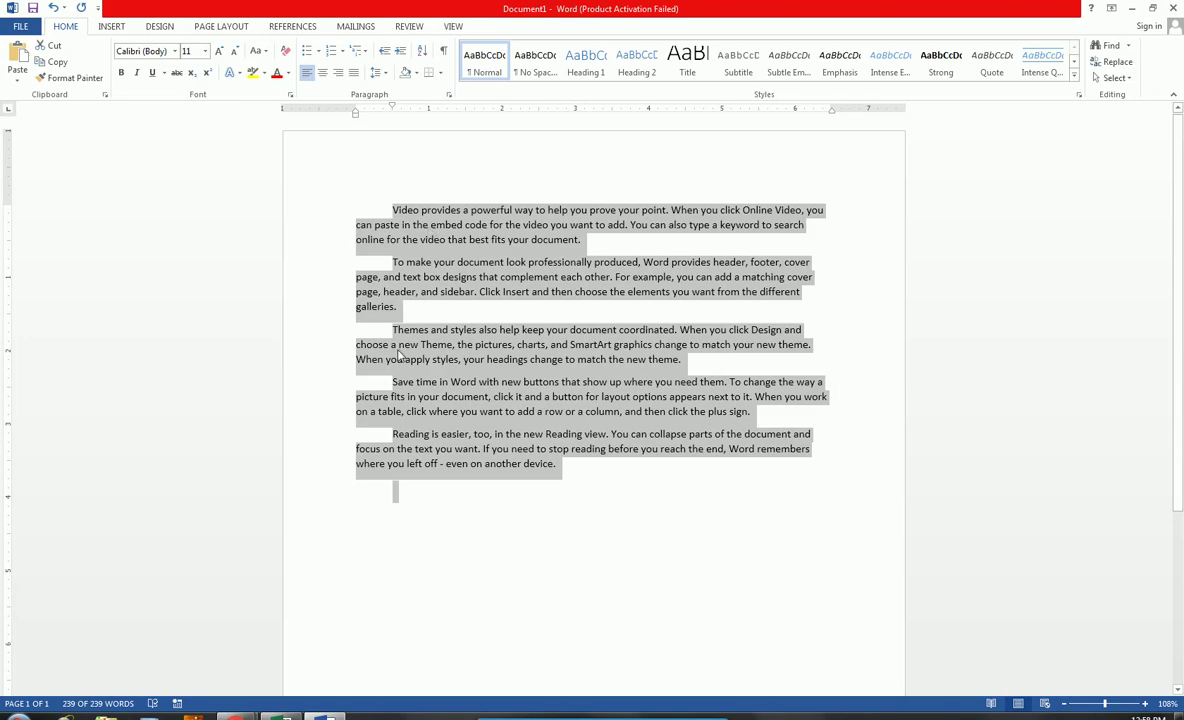
Step: Switch the Special indent to Hanging by 0.5", then reselect all five paragraphs
{"action": "left_click", "coordinate": [448, 96]}
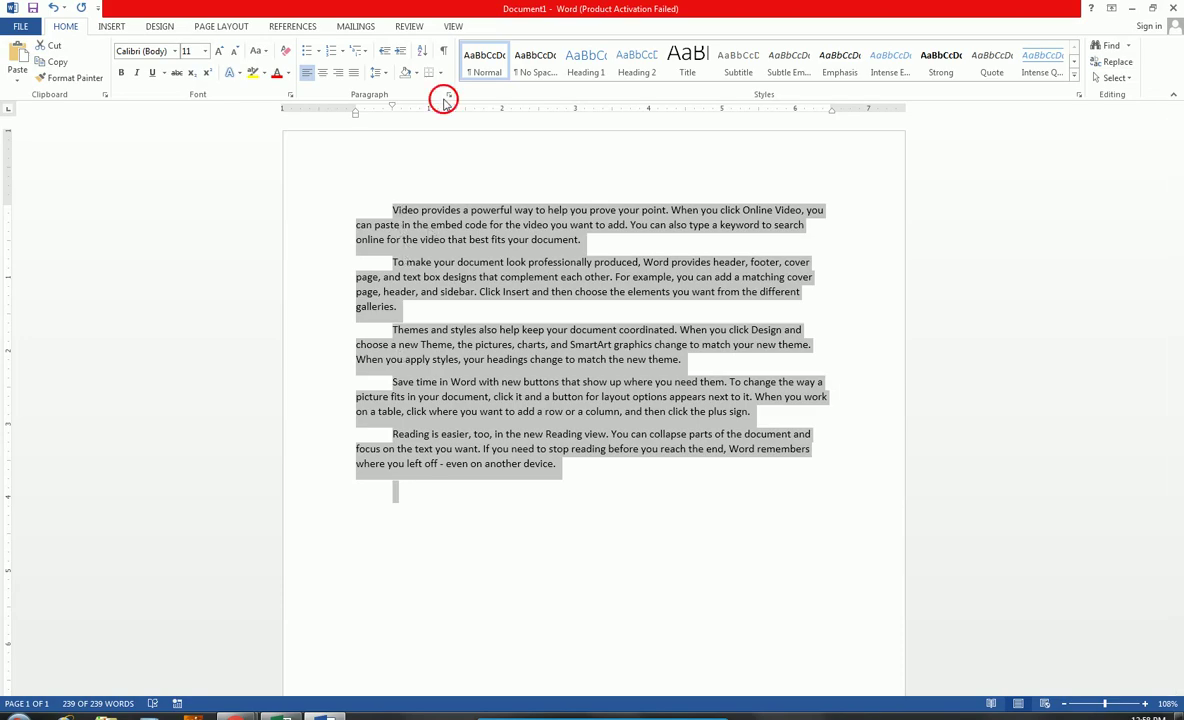
{"action": "left_click", "coordinate": [600, 305]}
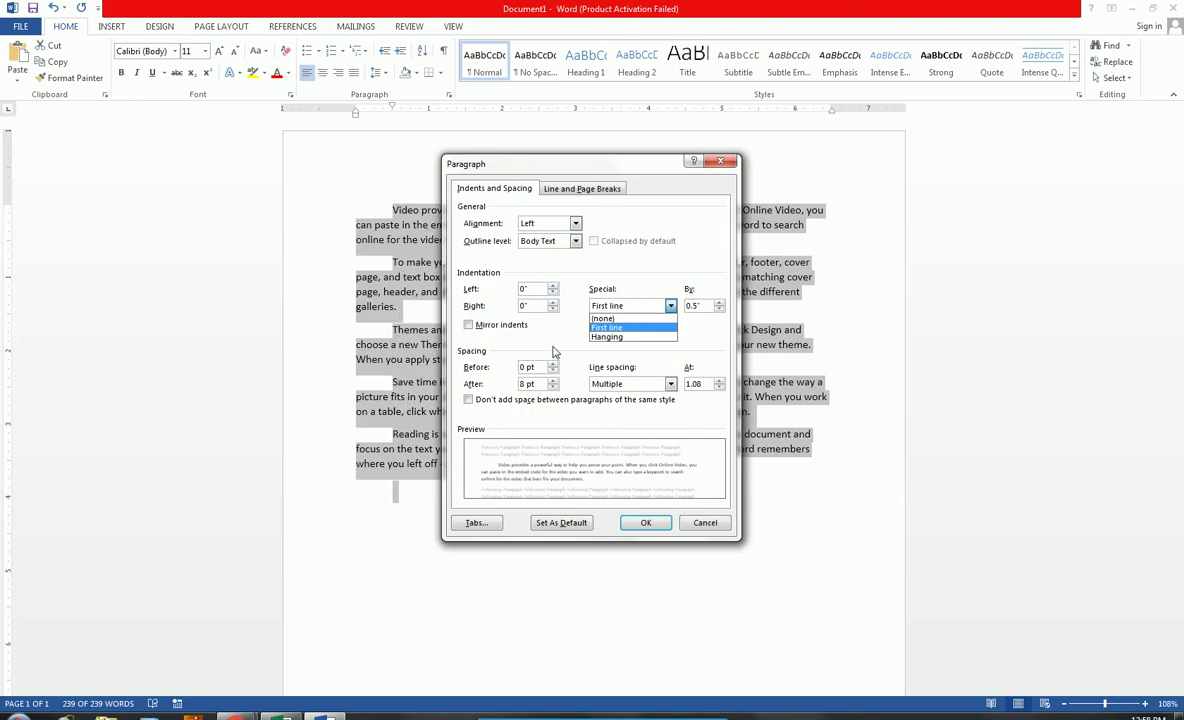
{"action": "left_click", "coordinate": [605, 337]}
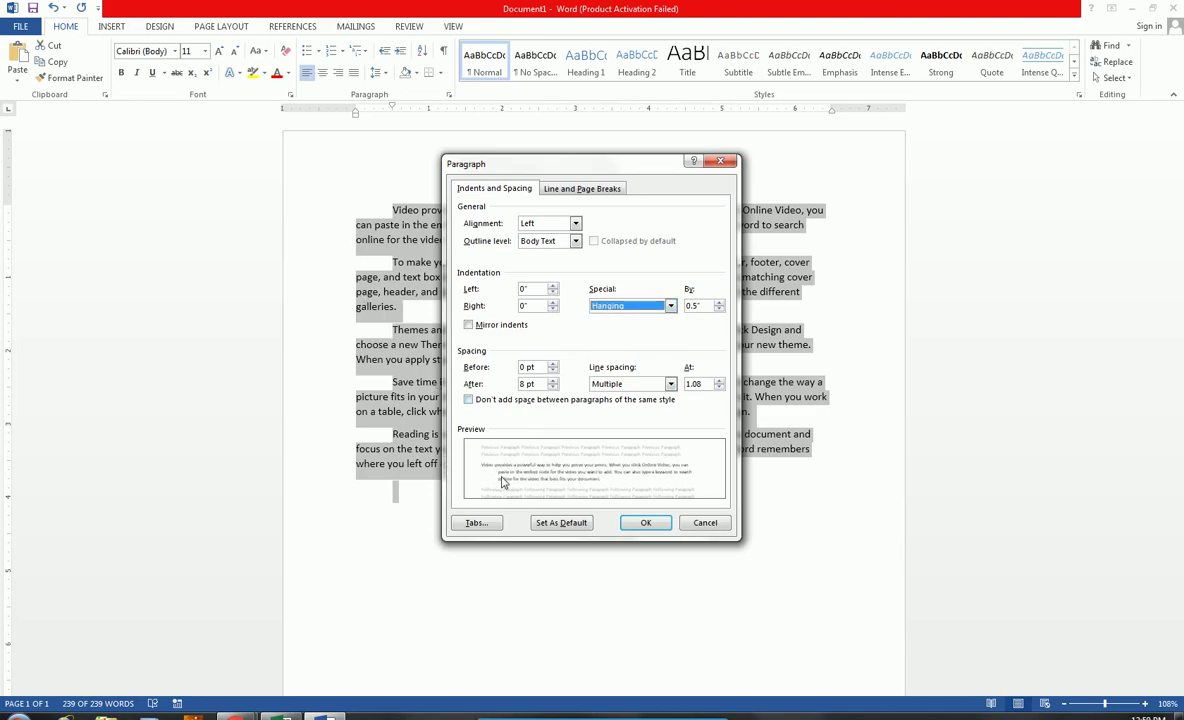
{"action": "left_click", "coordinate": [626, 305]}
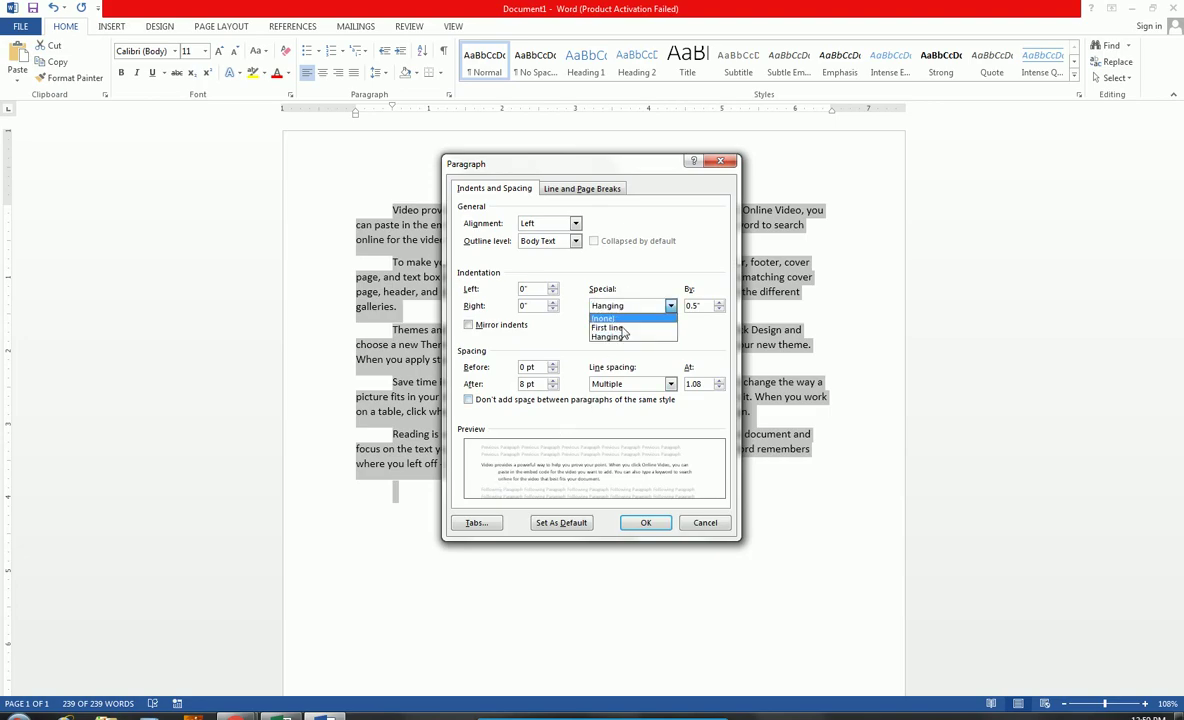
{"action": "left_click", "coordinate": [622, 338]}
{"action": "left_click", "coordinate": [640, 521]}
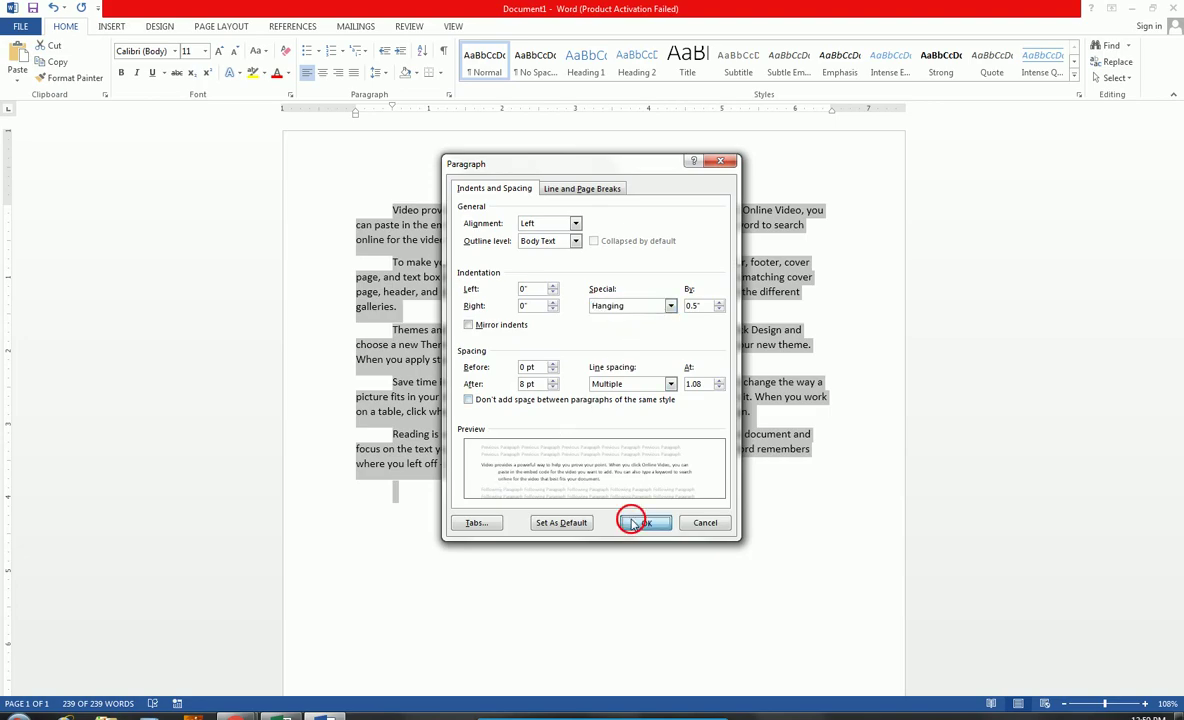
{"action": "left_click", "coordinate": [547, 463]}
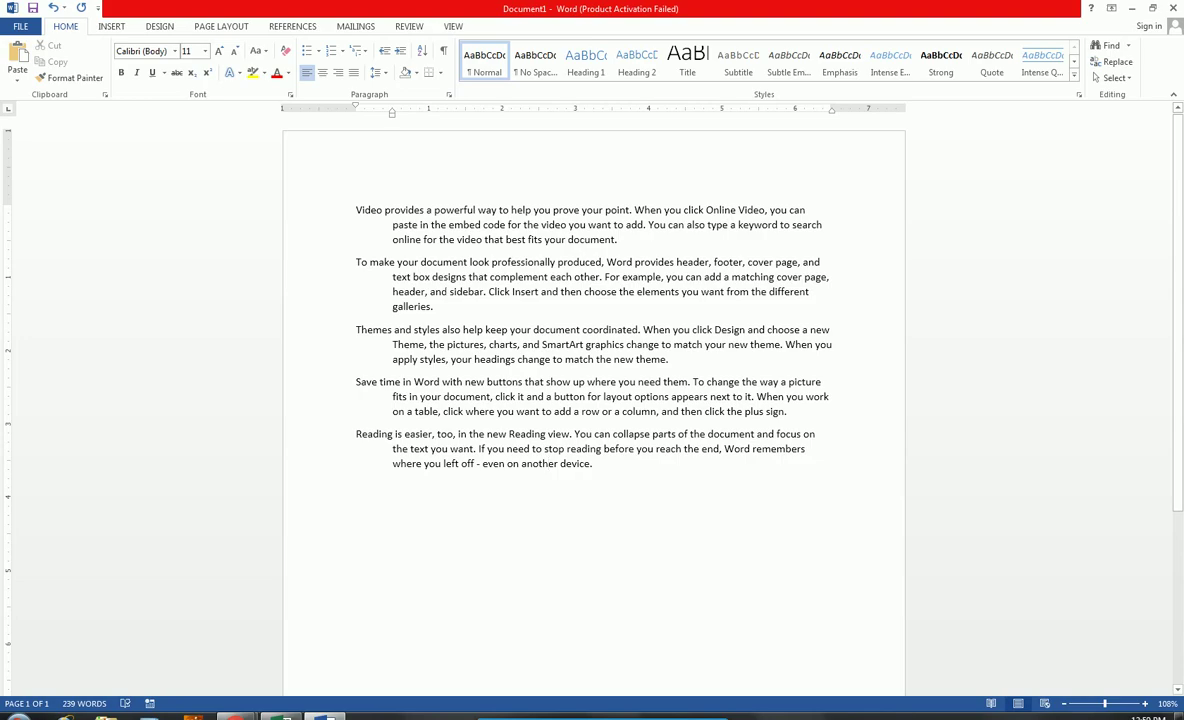
{"action": "left_click_drag", "start_coordinate": [357, 211], "coordinate": [596, 466]}
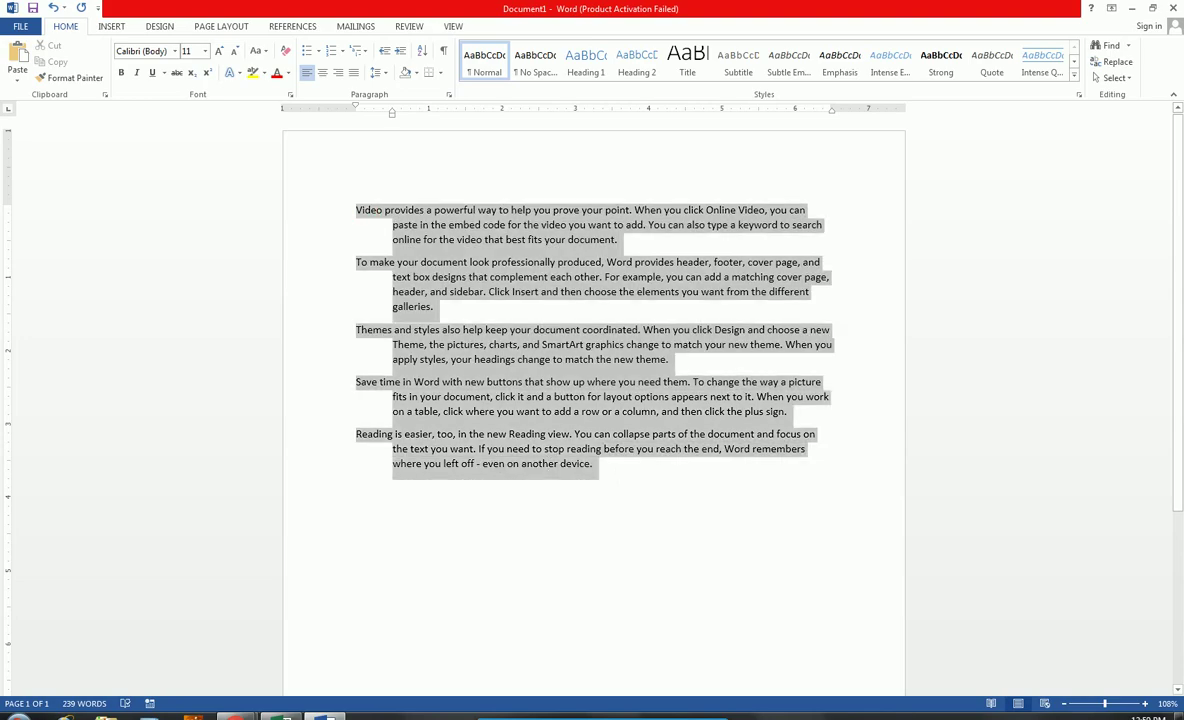
Step: Set the Special indent to (none) for all paragraphs and reopen the Paragraph dialog
{"action": "left_click", "coordinate": [449, 94]}
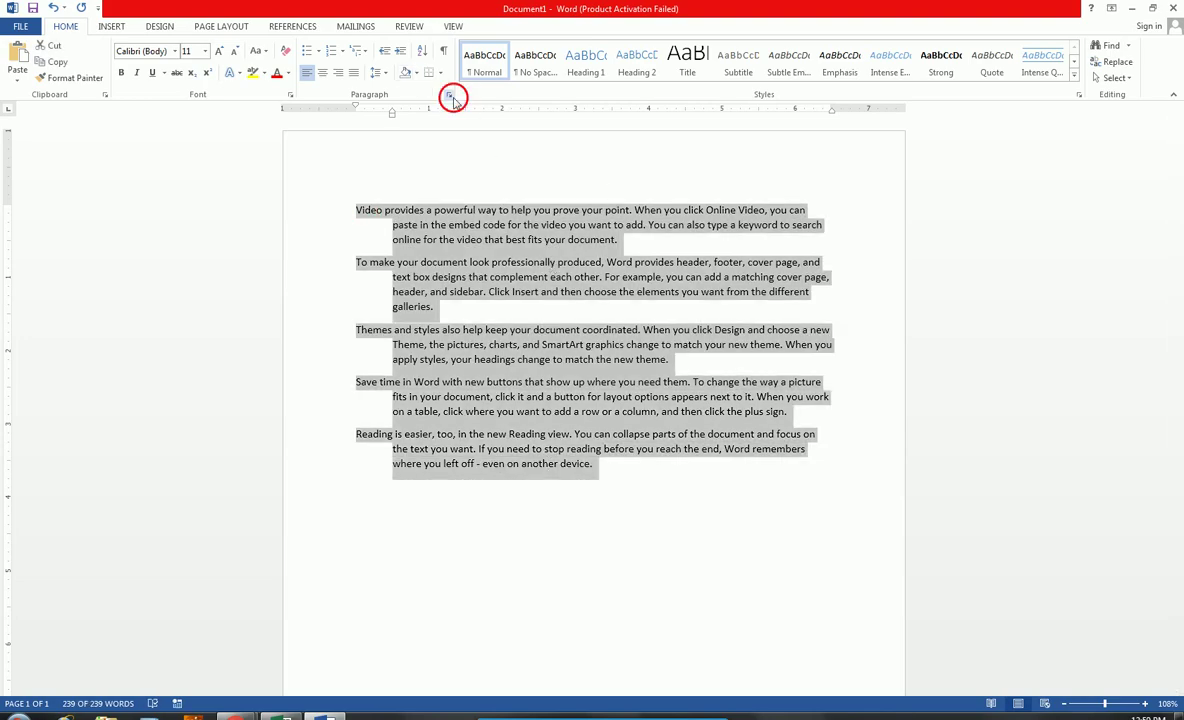
{"action": "left_click", "coordinate": [665, 306]}
{"action": "left_click", "coordinate": [628, 316]}
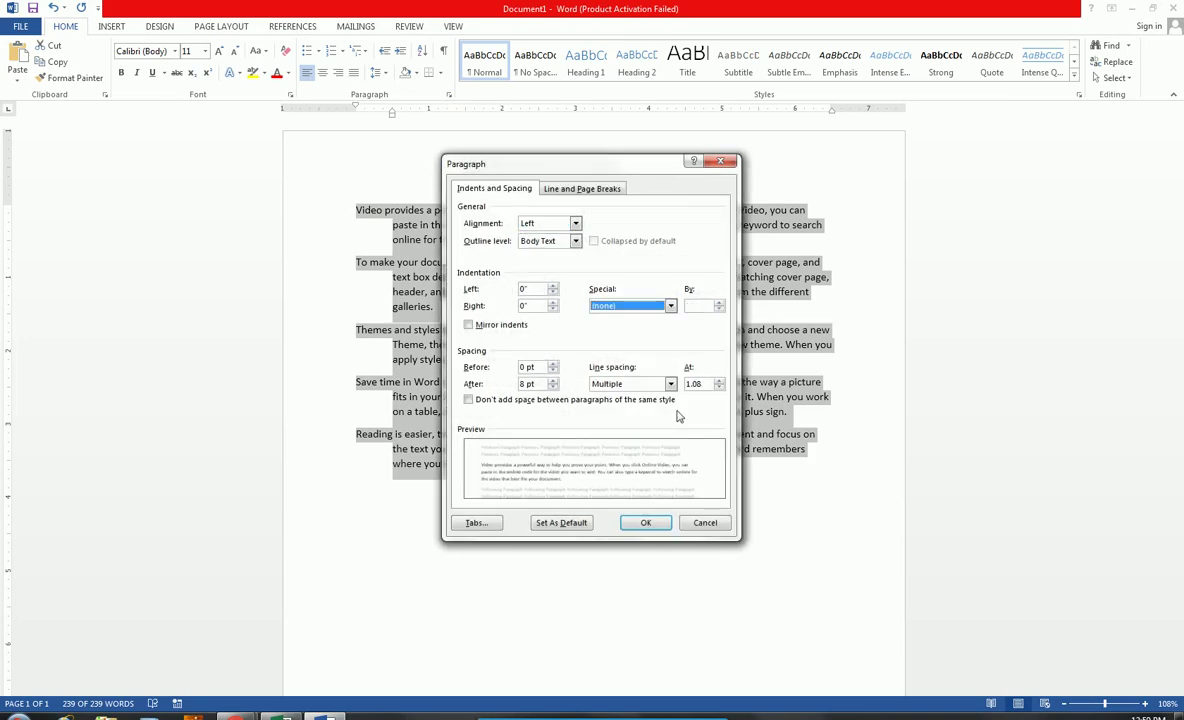
{"action": "left_click", "coordinate": [648, 523]}
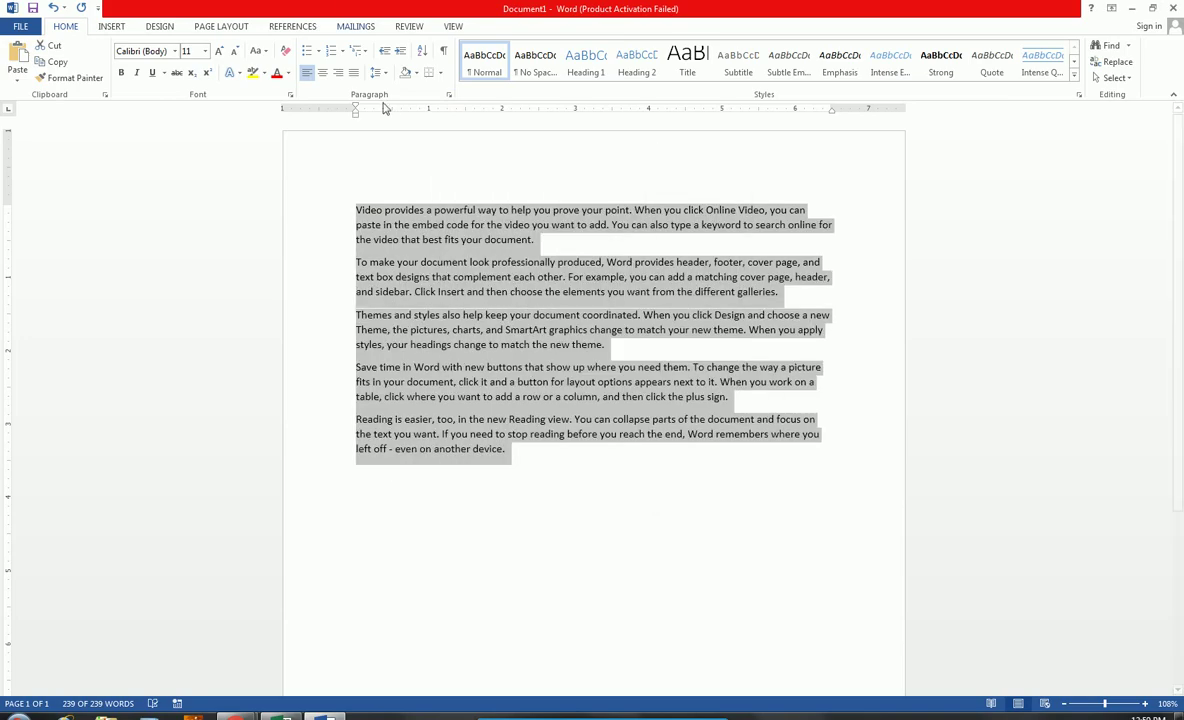
{"action": "left_click", "coordinate": [449, 94]}
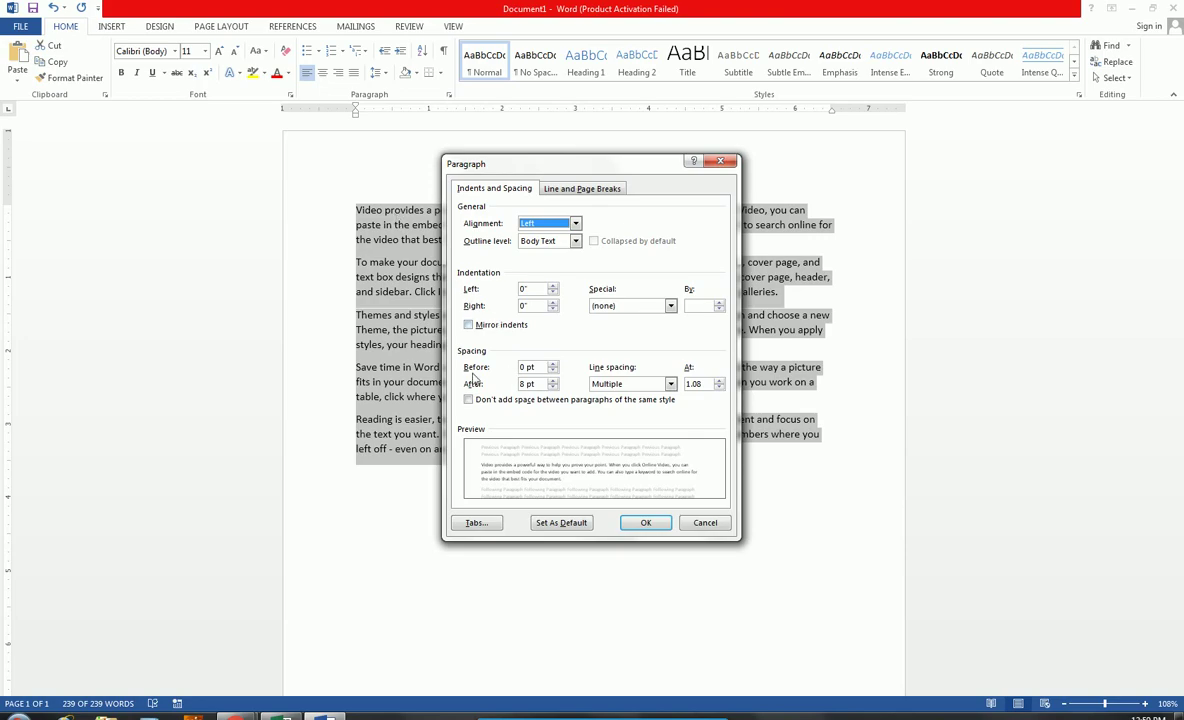
Step: Apply extra space before the paragraphs, then undo it
{"action": "left_click", "coordinate": [552, 365]}
{"action": "left_click", "coordinate": [552, 365]}
{"action": "left_click", "coordinate": [552, 365]}
{"action": "left_click", "coordinate": [552, 365]}
{"action": "left_click", "coordinate": [552, 365]}
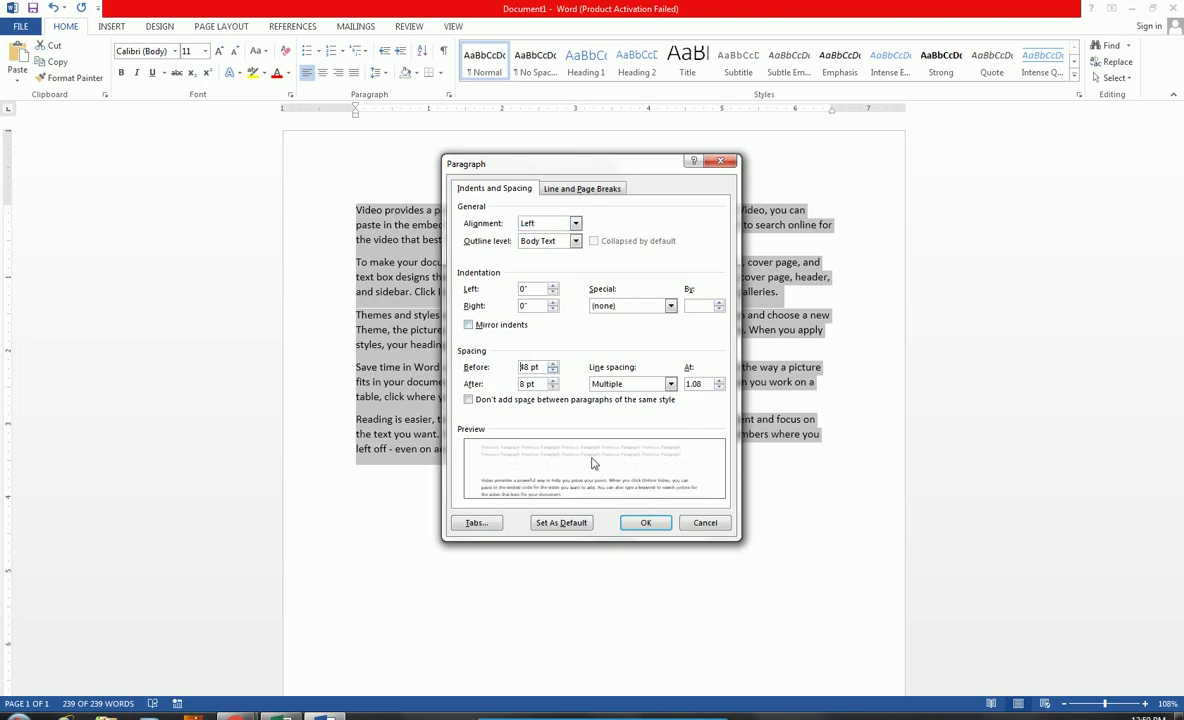
{"action": "left_click", "coordinate": [640, 521]}
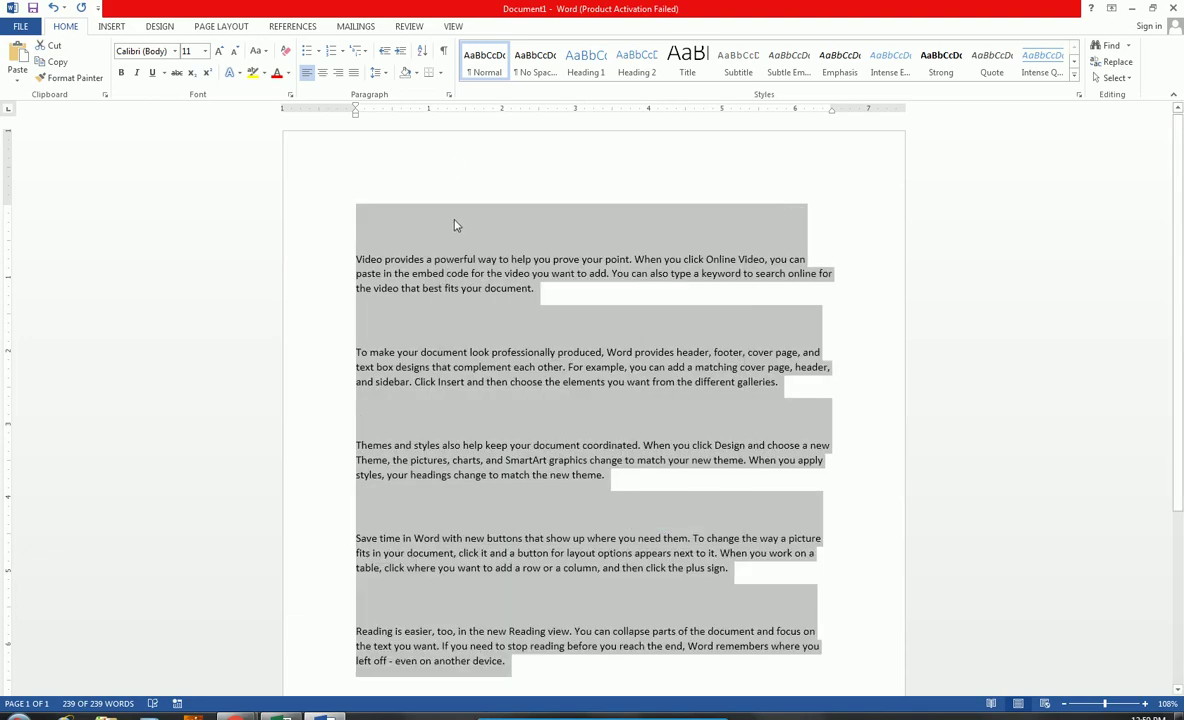
{"action": "key", "text": "ctrl+z"}
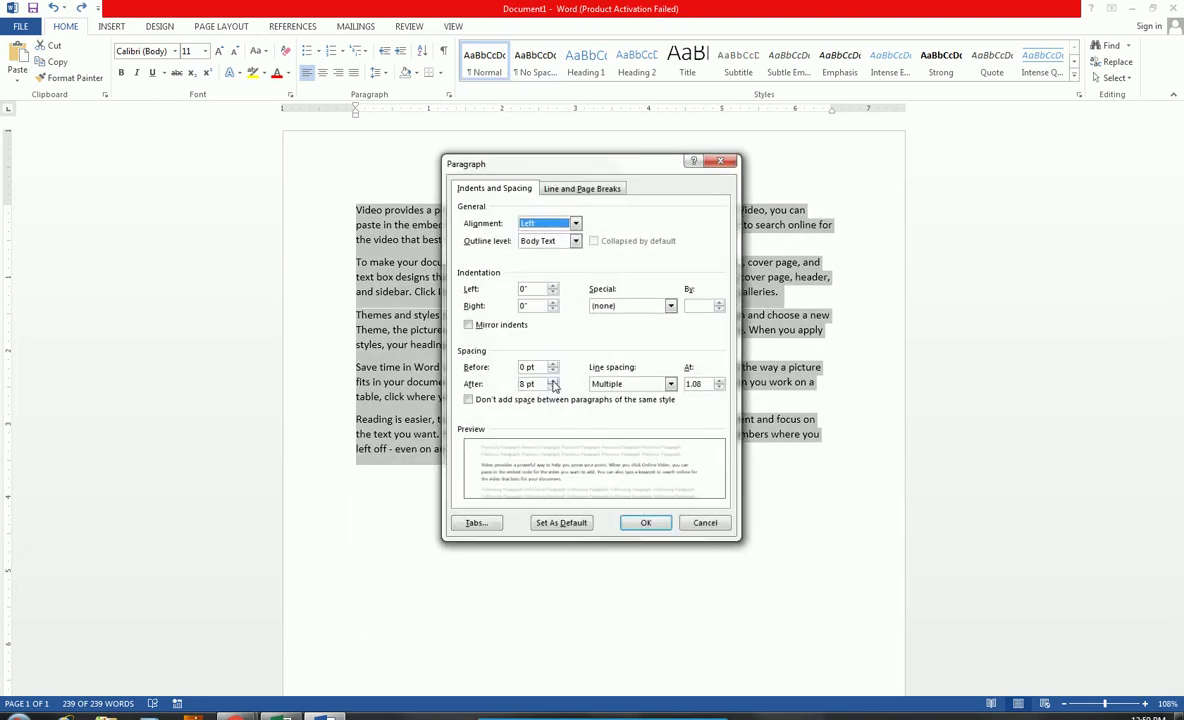
Step: Apply 36 pt spacing after the paragraphs, then undo it
{"action": "left_click", "coordinate": [553, 381]}
{"action": "left_click", "coordinate": [553, 381]}
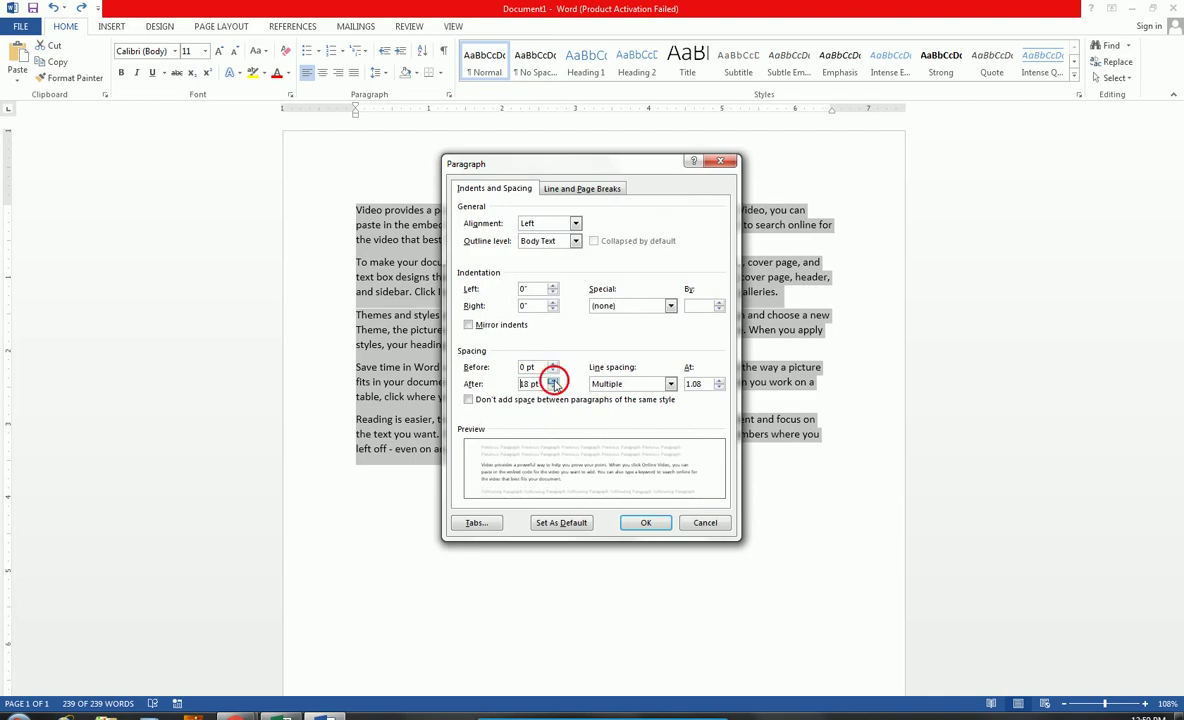
{"action": "left_click", "coordinate": [553, 381]}
{"action": "left_click", "coordinate": [553, 381]}
{"action": "left_click", "coordinate": [553, 381]}
{"action": "left_click", "coordinate": [553, 381]}
{"action": "left_click", "coordinate": [553, 381]}
{"action": "left_click", "coordinate": [553, 381]}
{"action": "left_click", "coordinate": [553, 381]}
{"action": "left_click", "coordinate": [553, 381]}
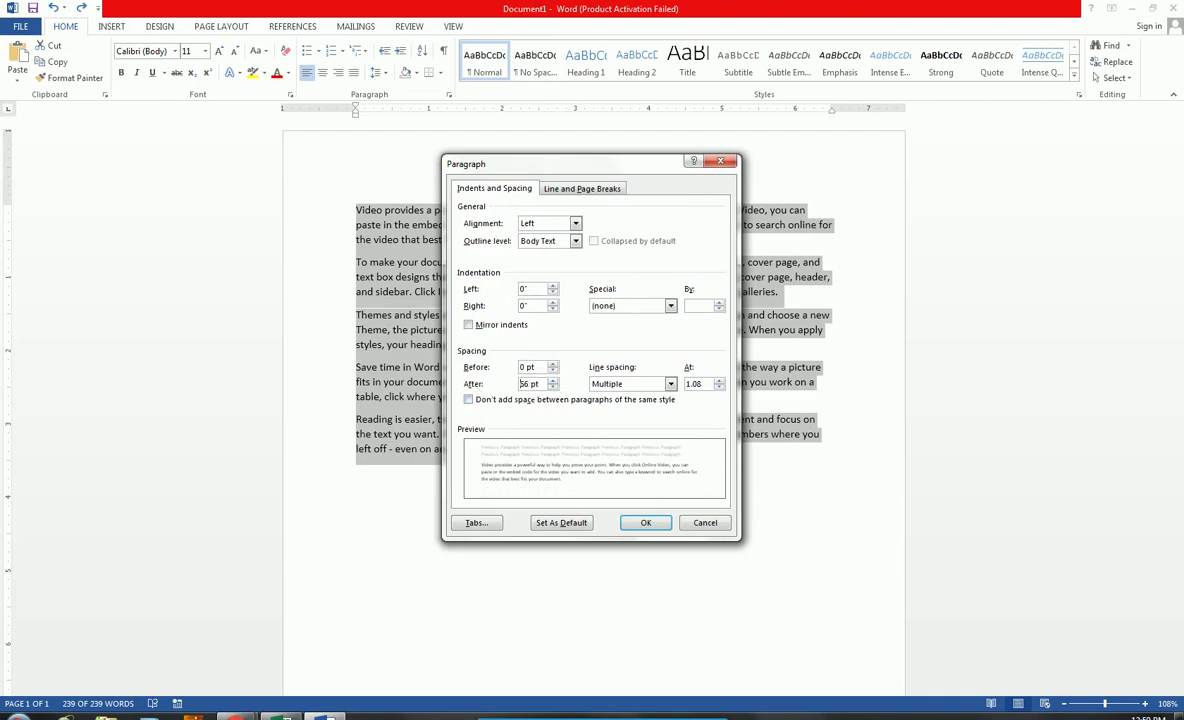
{"action": "left_click", "coordinate": [641, 524]}
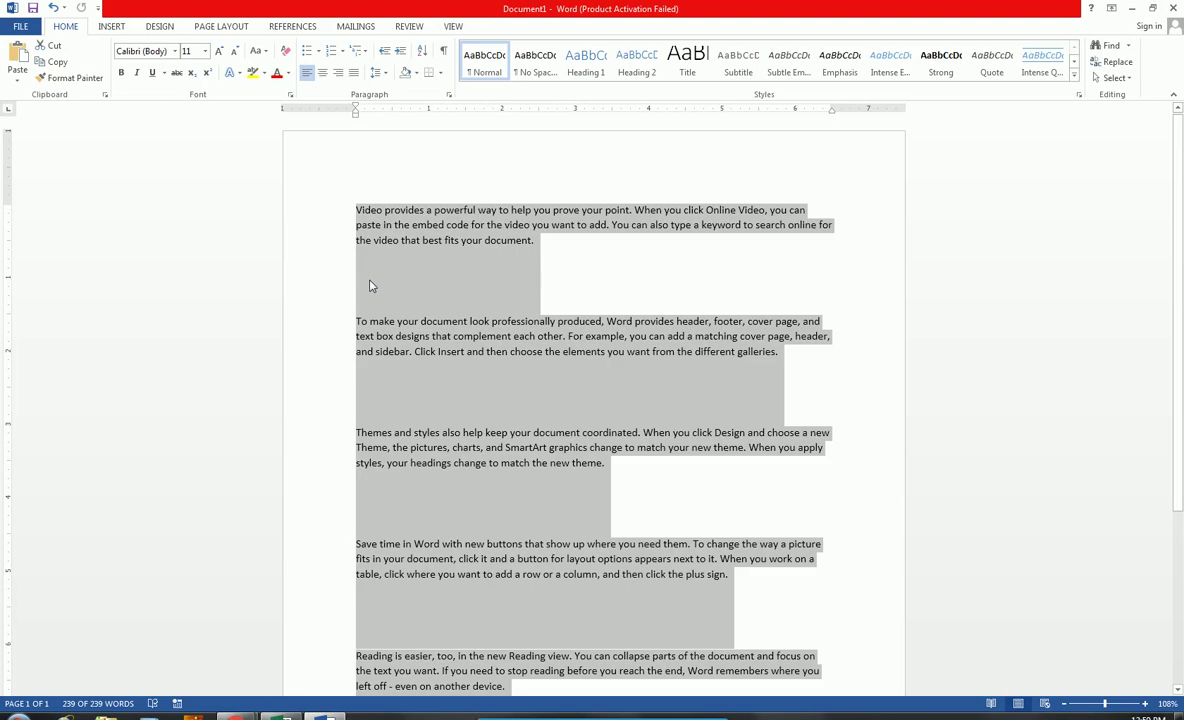
{"action": "key", "text": "ctrl+z"}
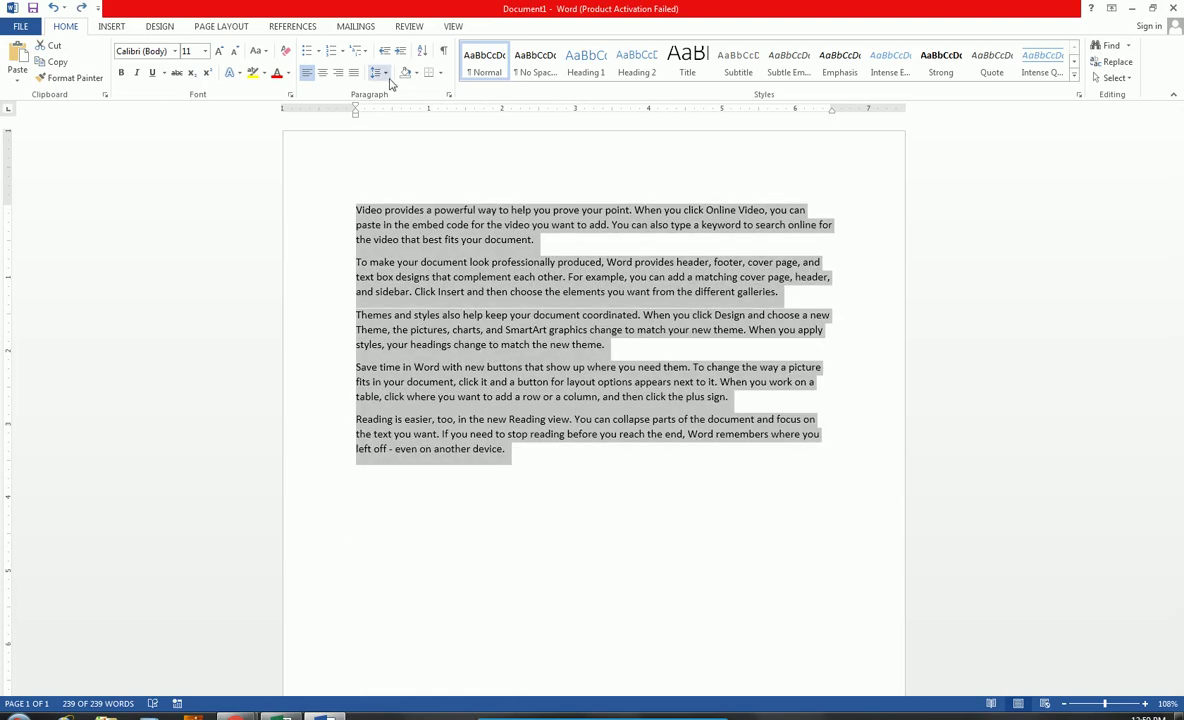
Step: Preview At least then Single line spacing, close without applying, and reopen the Paragraph dialog
{"action": "left_click", "coordinate": [449, 95]}
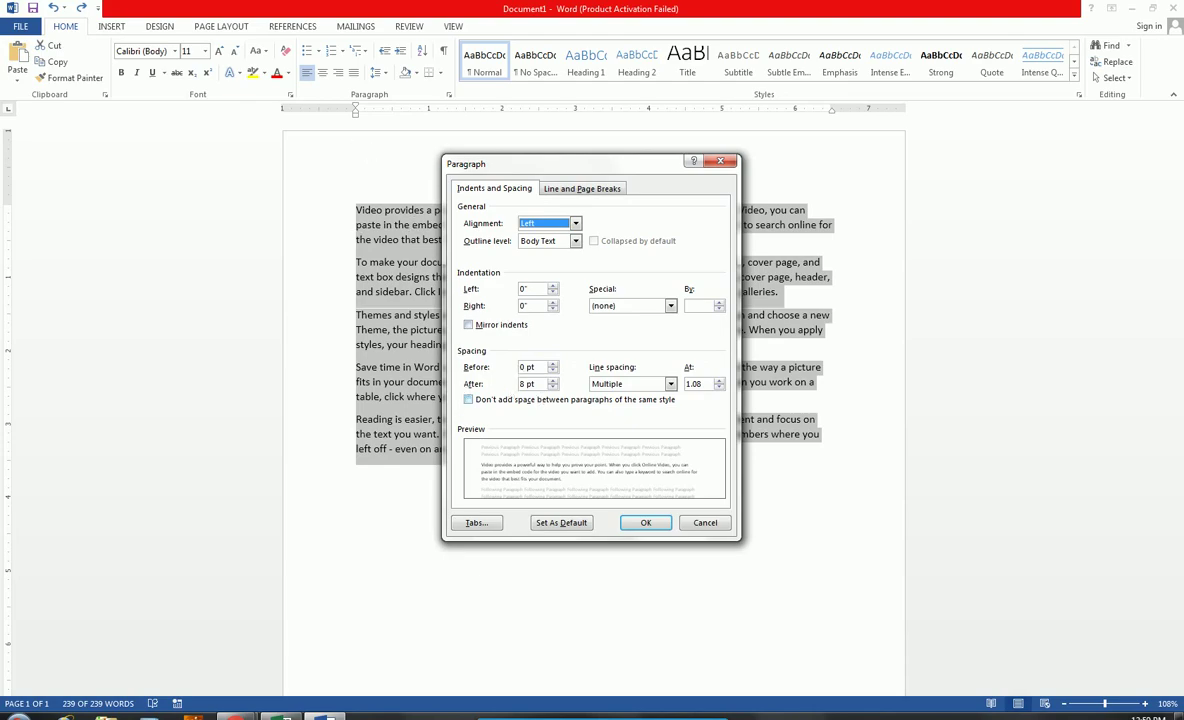
{"action": "left_click", "coordinate": [628, 385]}
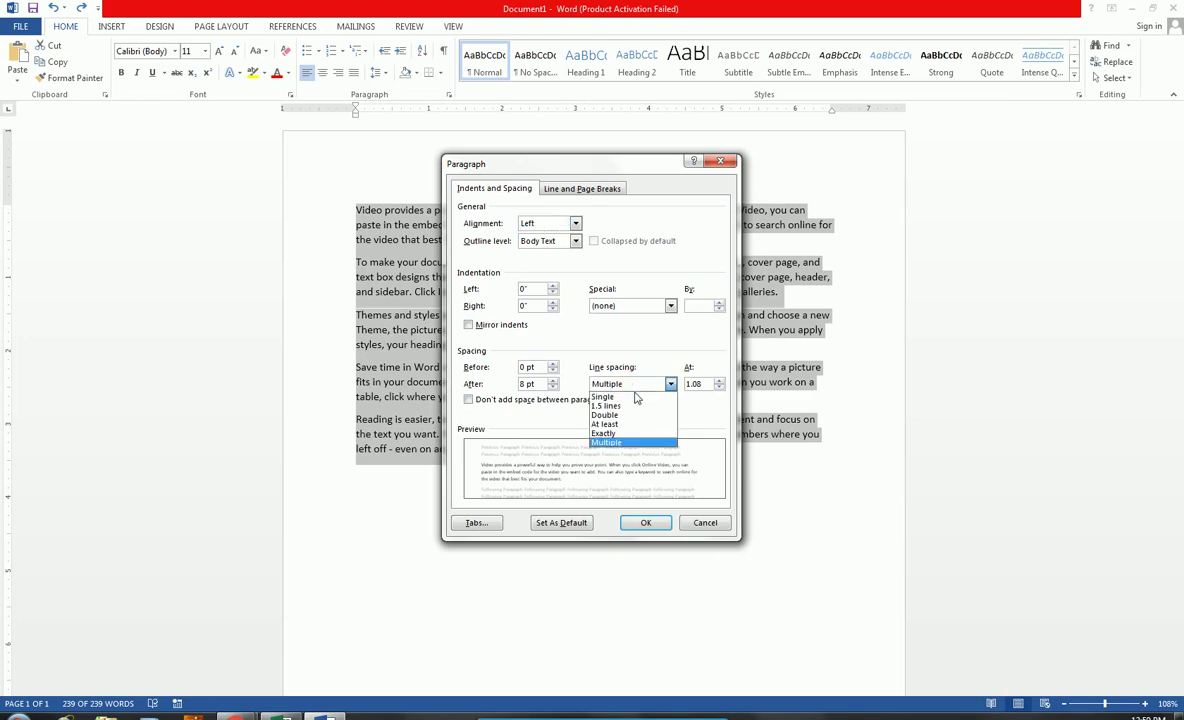
{"action": "left_click", "coordinate": [615, 424]}
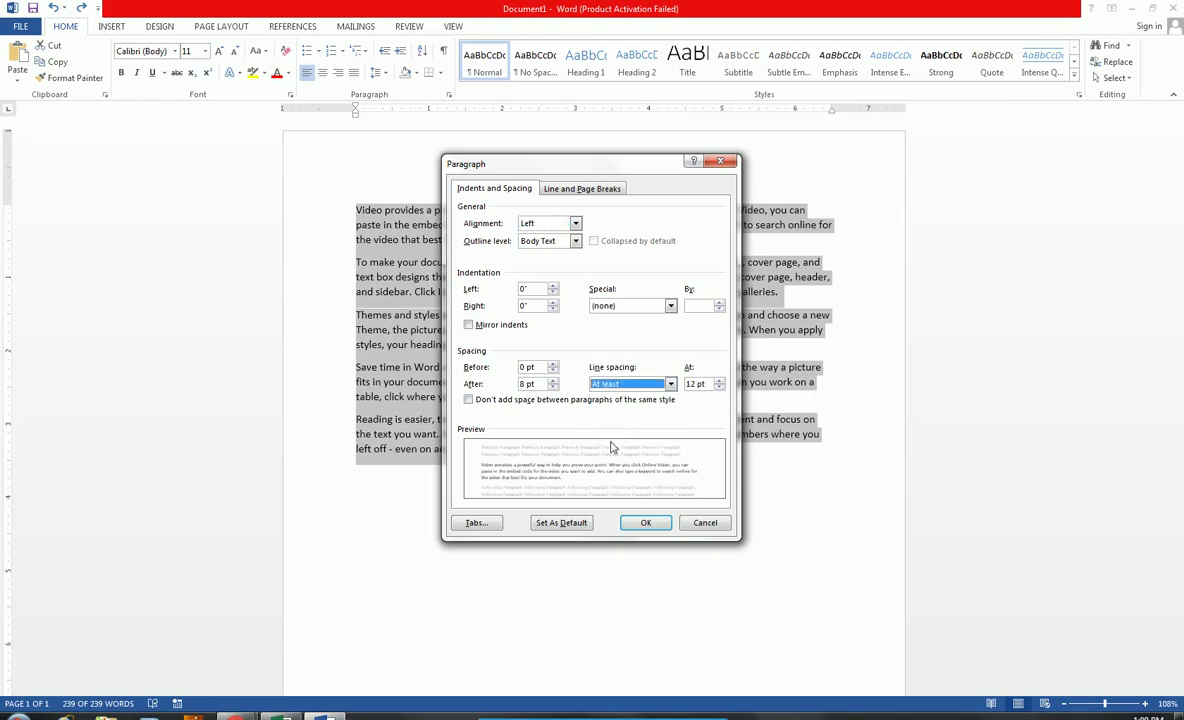
{"action": "left_click", "coordinate": [665, 386]}
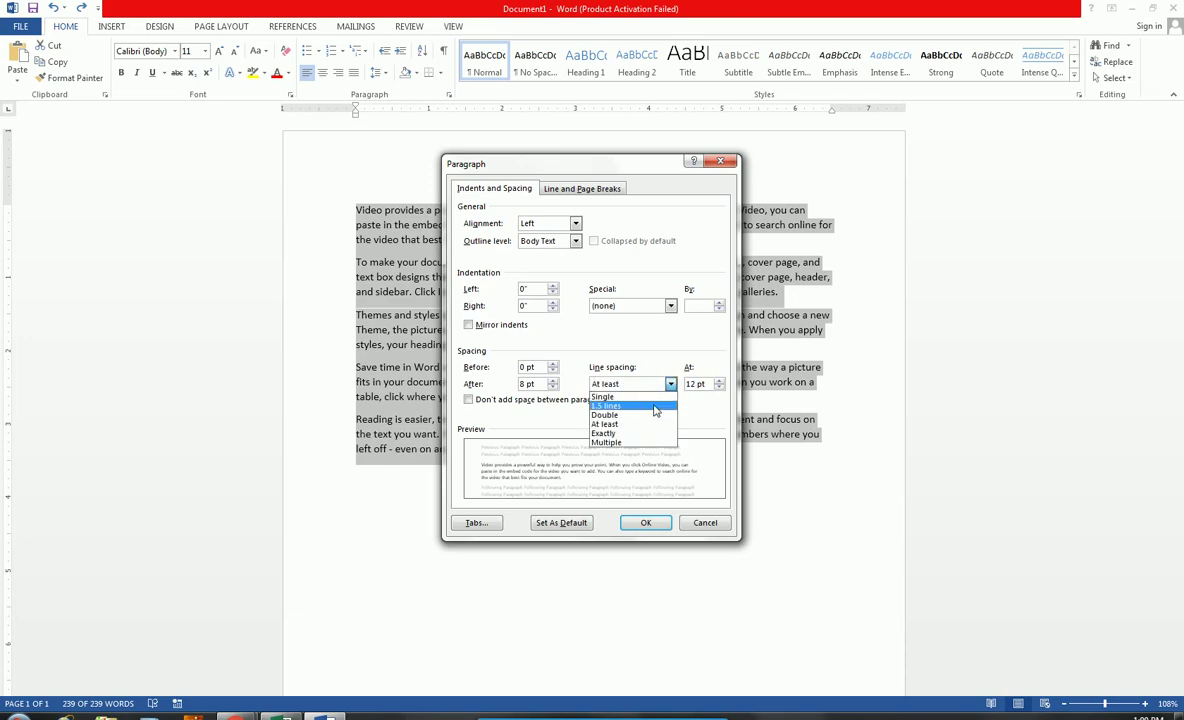
{"action": "left_click", "coordinate": [656, 398]}
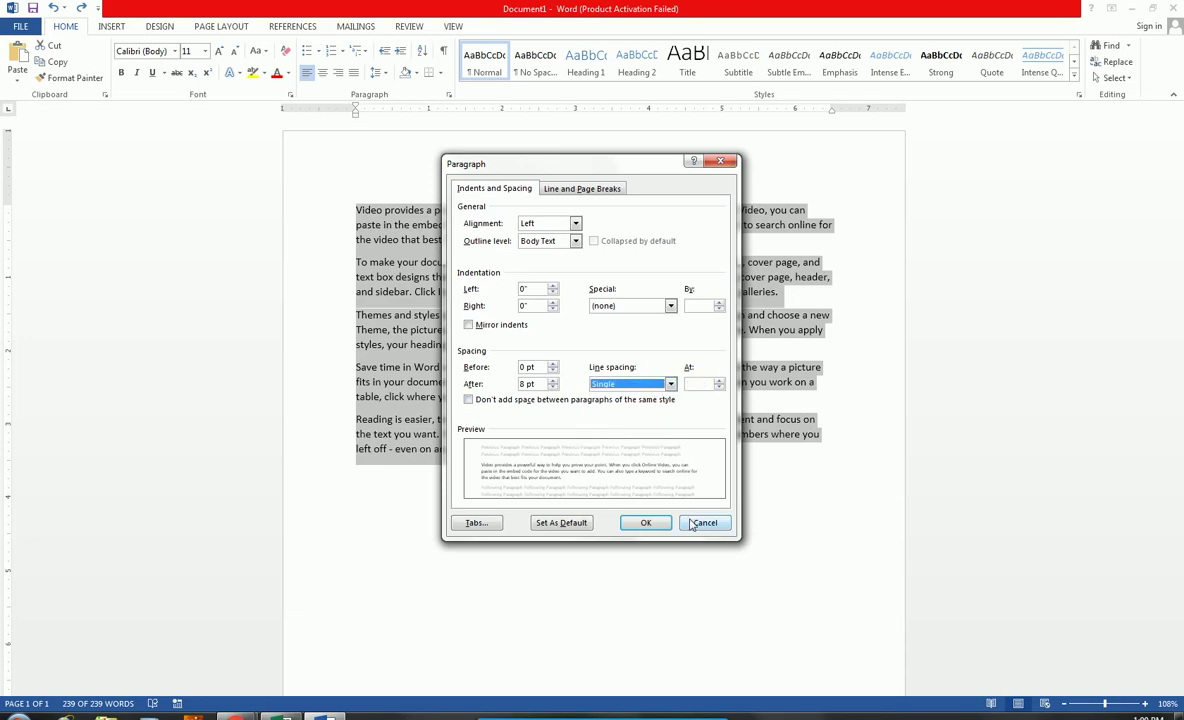
{"action": "left_click", "coordinate": [645, 522]}
{"action": "left_click", "coordinate": [449, 94]}
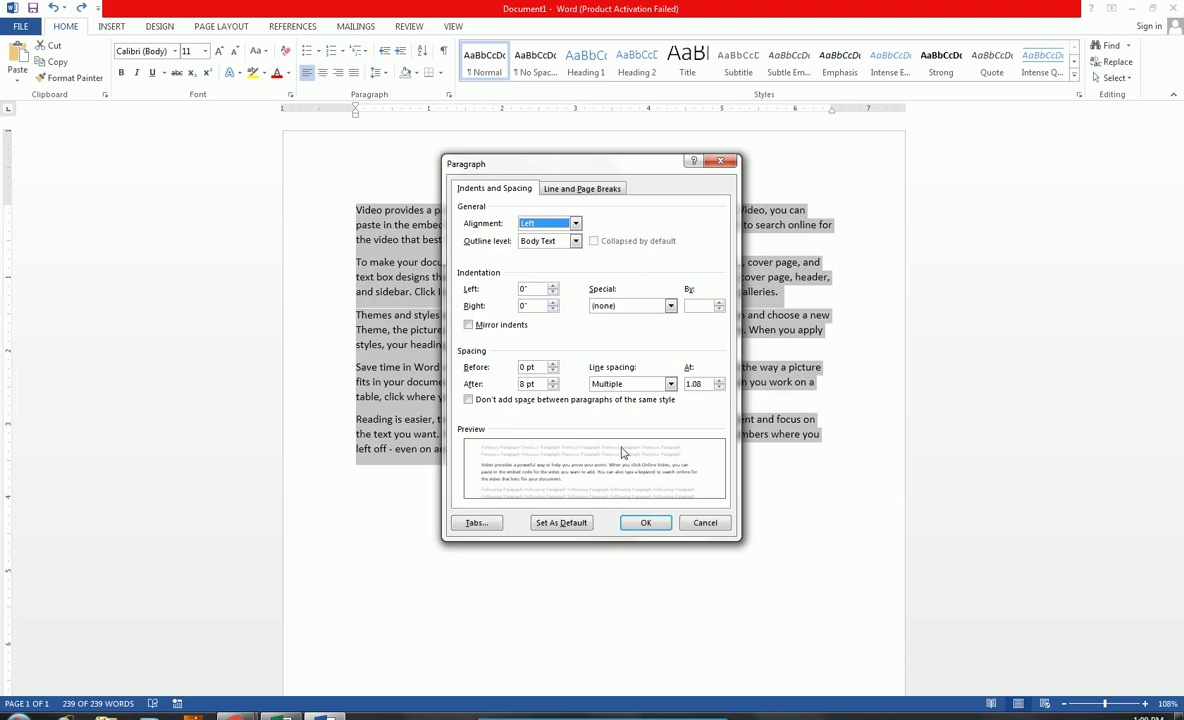
{"action": "left_click", "coordinate": [716, 531]}
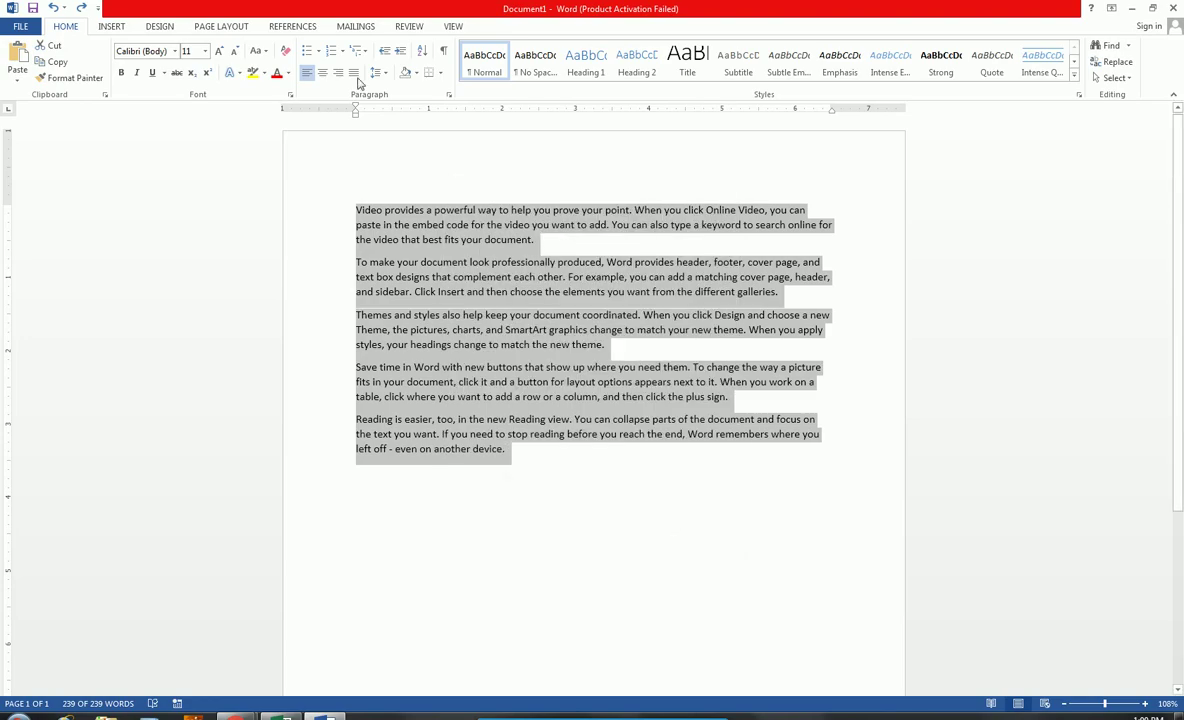
{"action": "left_click", "coordinate": [448, 94]}
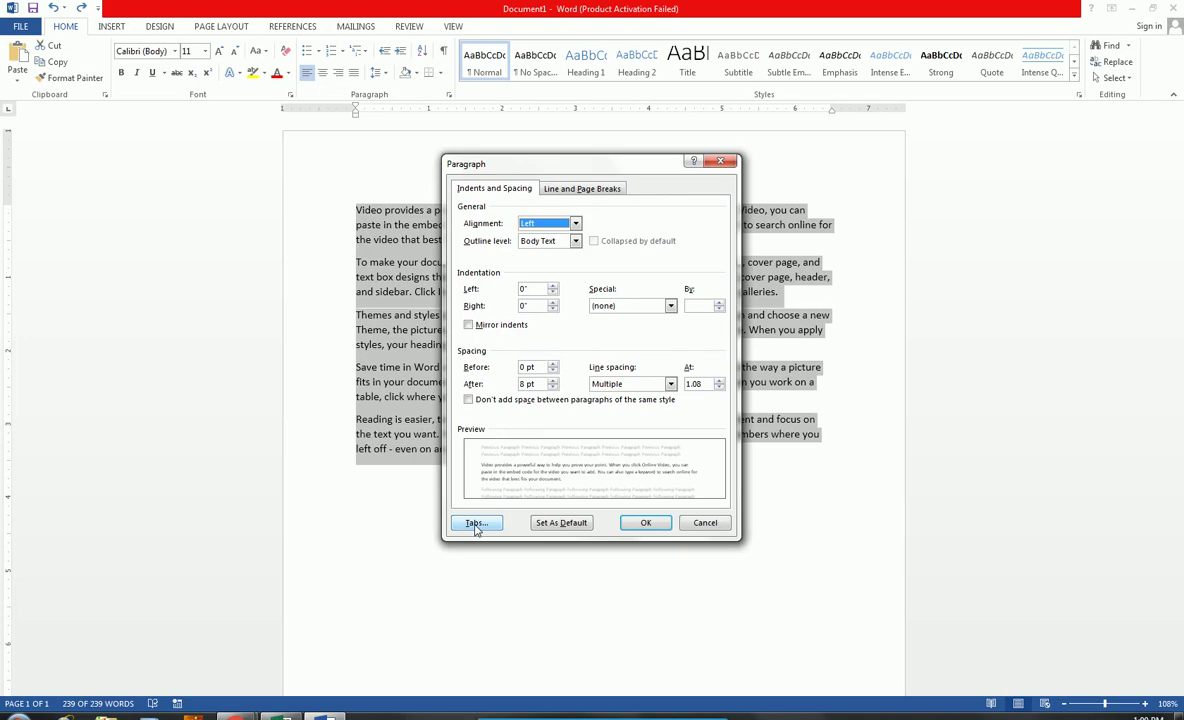
{"action": "left_click", "coordinate": [476, 525]}
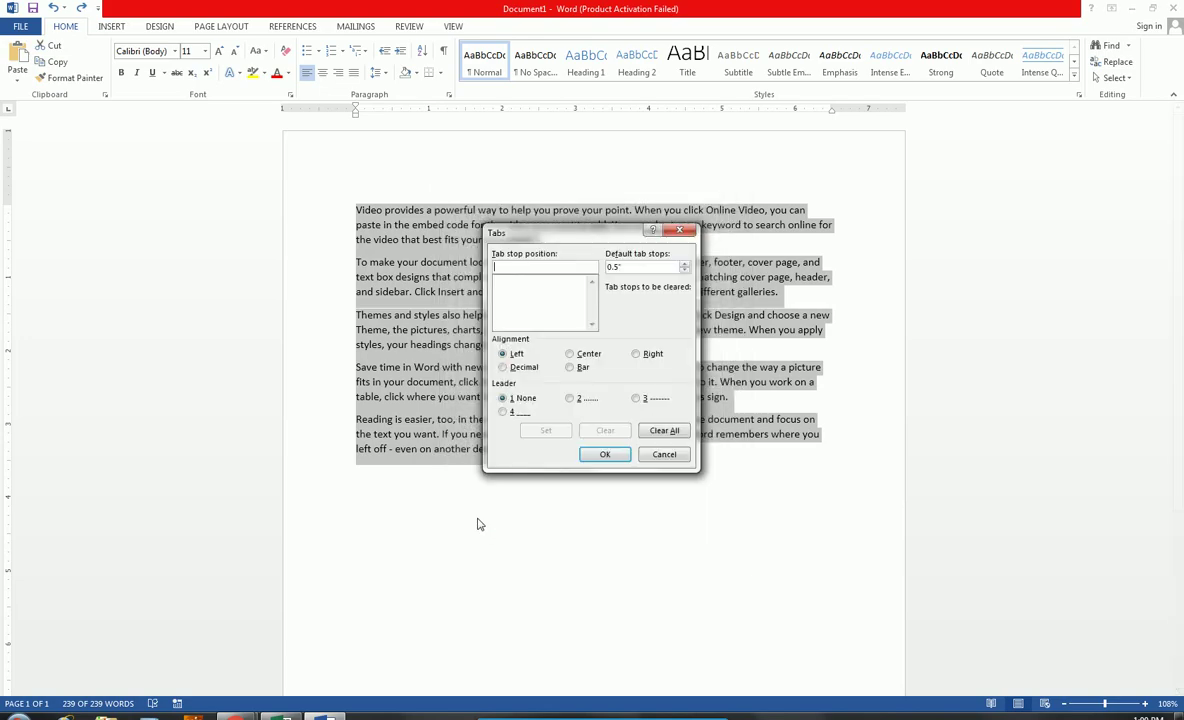
{"action": "left_click", "coordinate": [647, 460]}
{"action": "key", "text": "ctrl+n"}
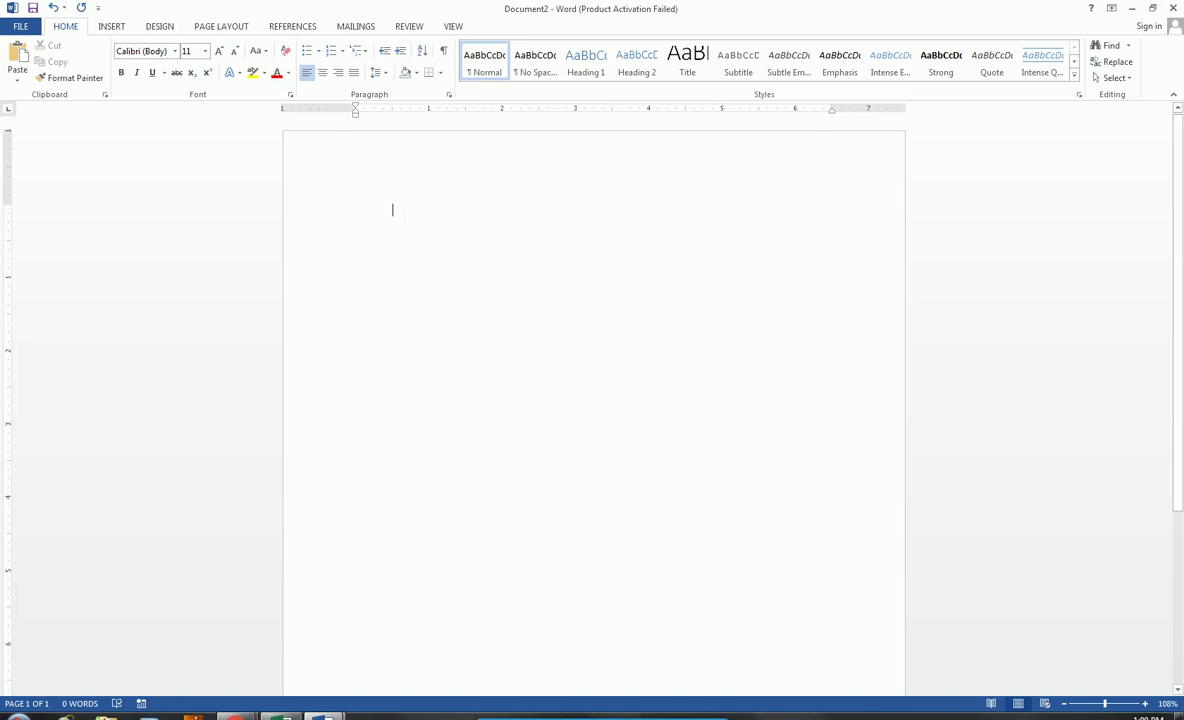
{"action": "key", "text": "Tab"}
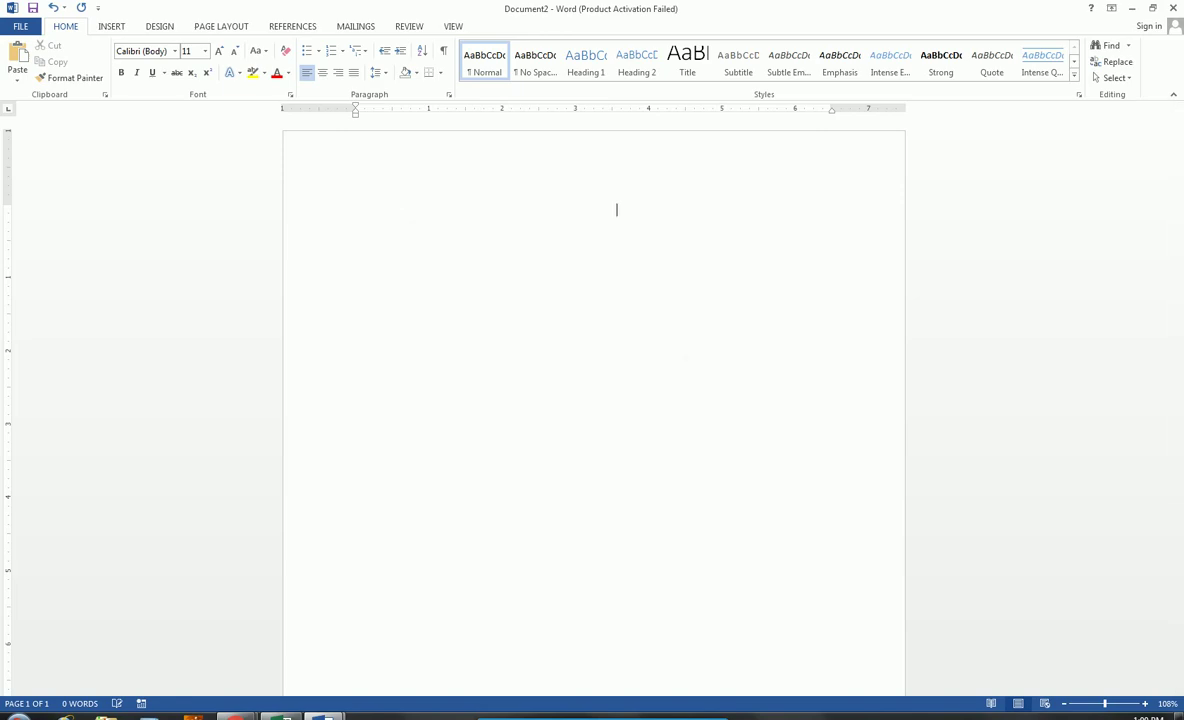
{"action": "key", "text": "Tab"}
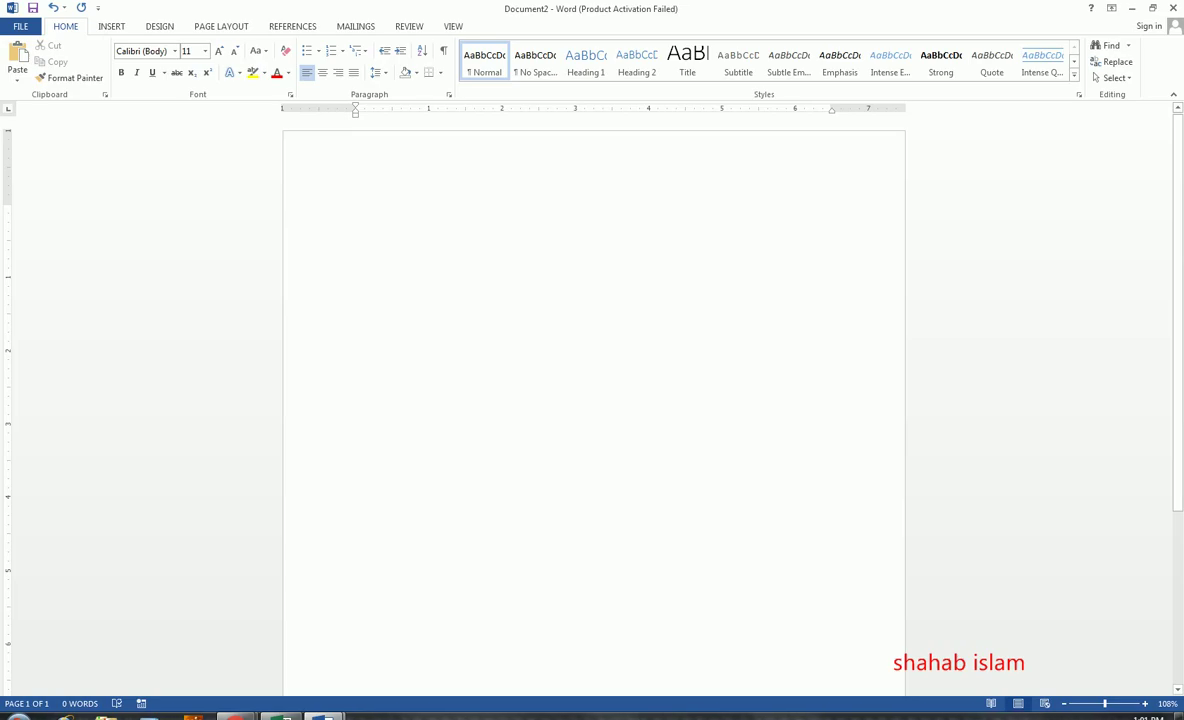
{"action": "left_click", "coordinate": [356, 205]}
Step: Add a left tab stop at 3.5" through the Paragraph dialog's Tabs settings
{"action": "left_click", "coordinate": [448, 94]}
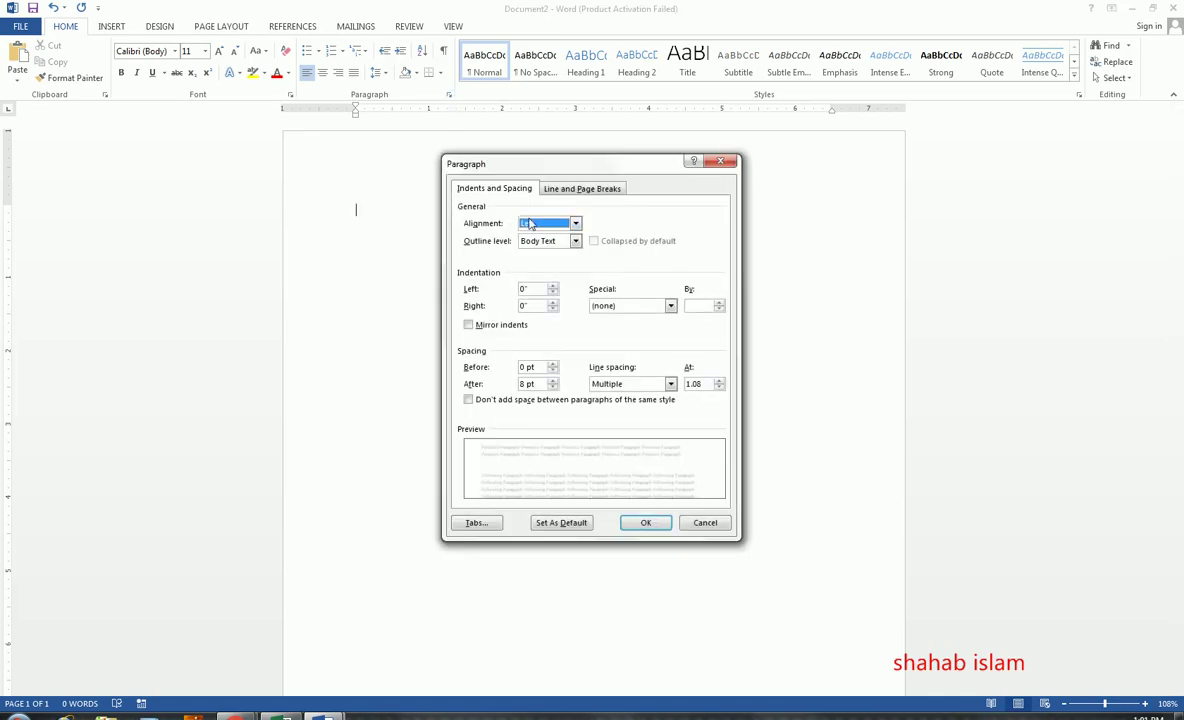
{"action": "left_click", "coordinate": [480, 523]}
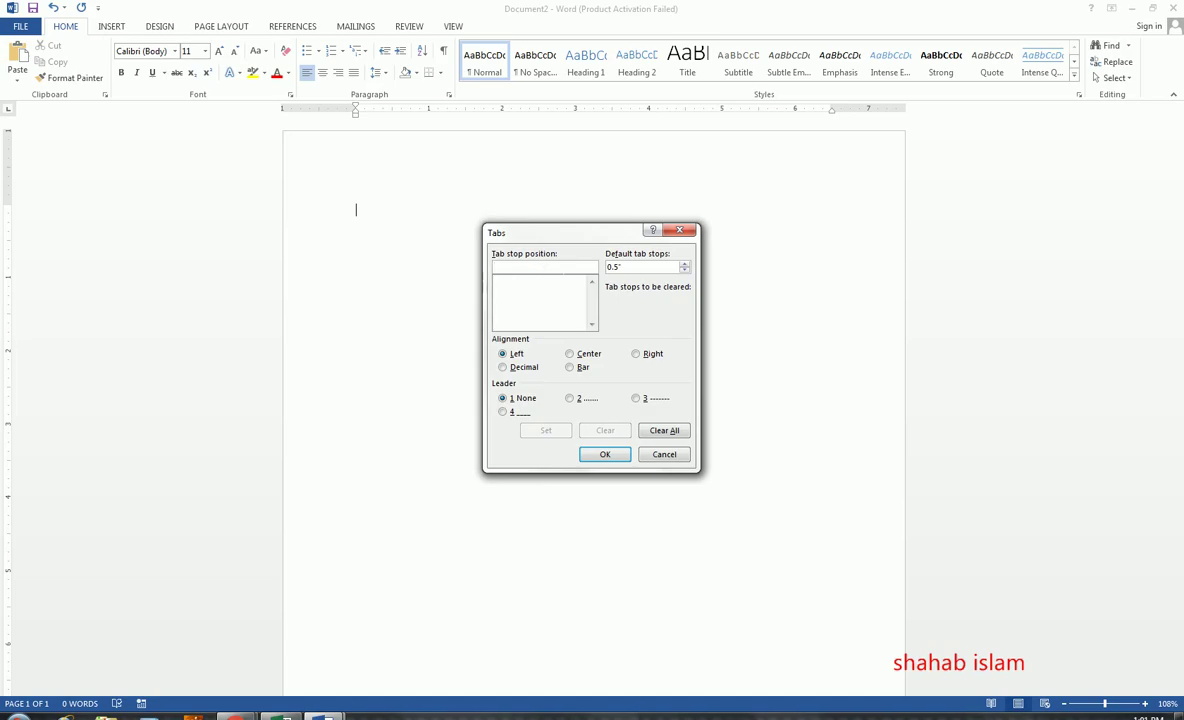
{"action": "type", "text": "3"}
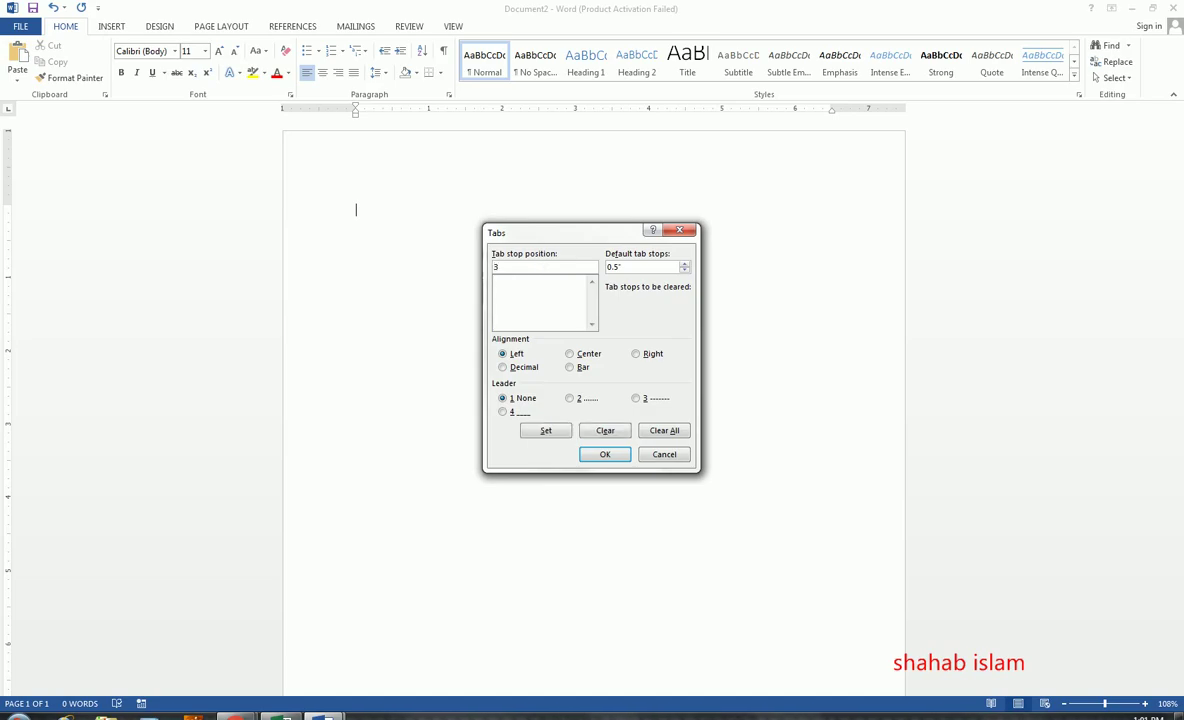
{"action": "type", "text": ".5"}
{"action": "left_click", "coordinate": [605, 454]}
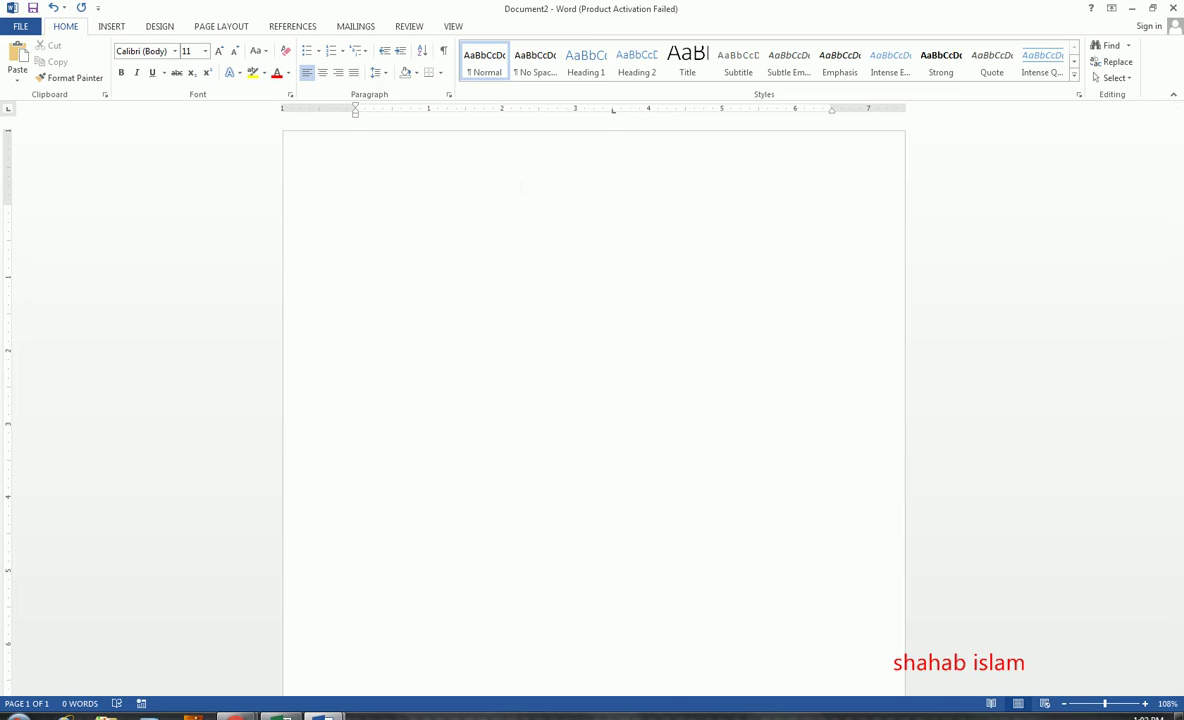
Step: Open the Page Setup dialog from the ruler twice, closing it each time without changes
{"action": "left_click", "coordinate": [613, 111]}
{"action": "double_click", "coordinate": [613, 111]}
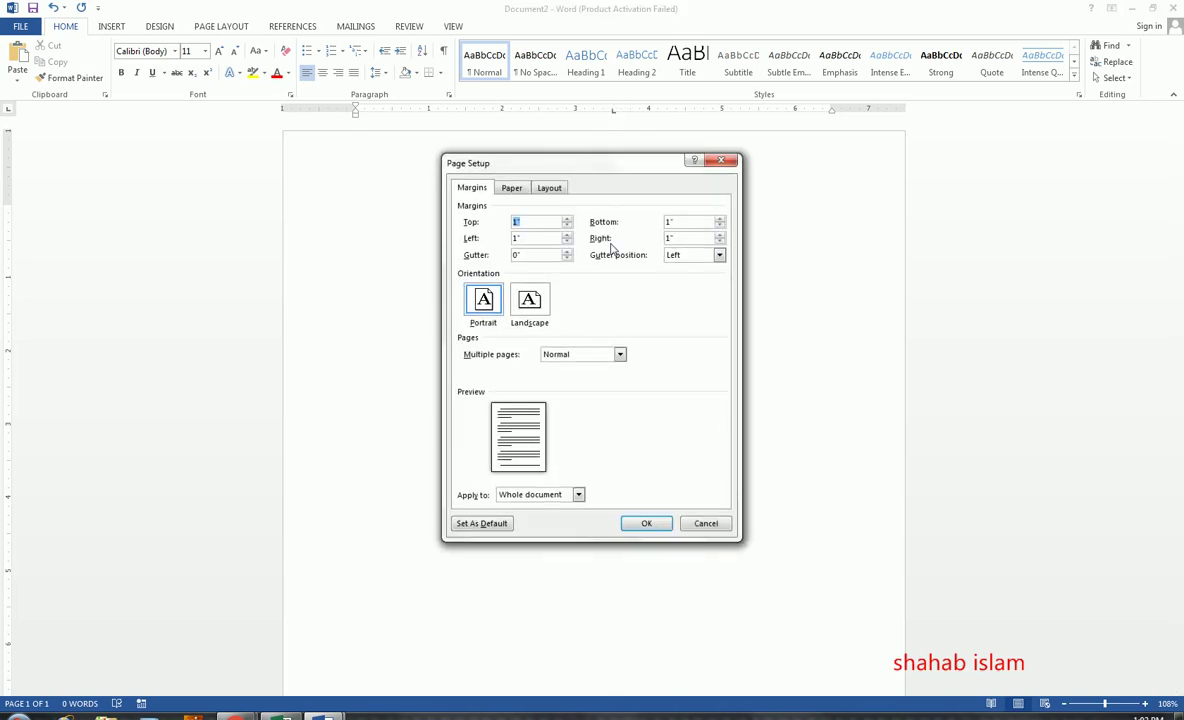
{"action": "left_click", "coordinate": [727, 163]}
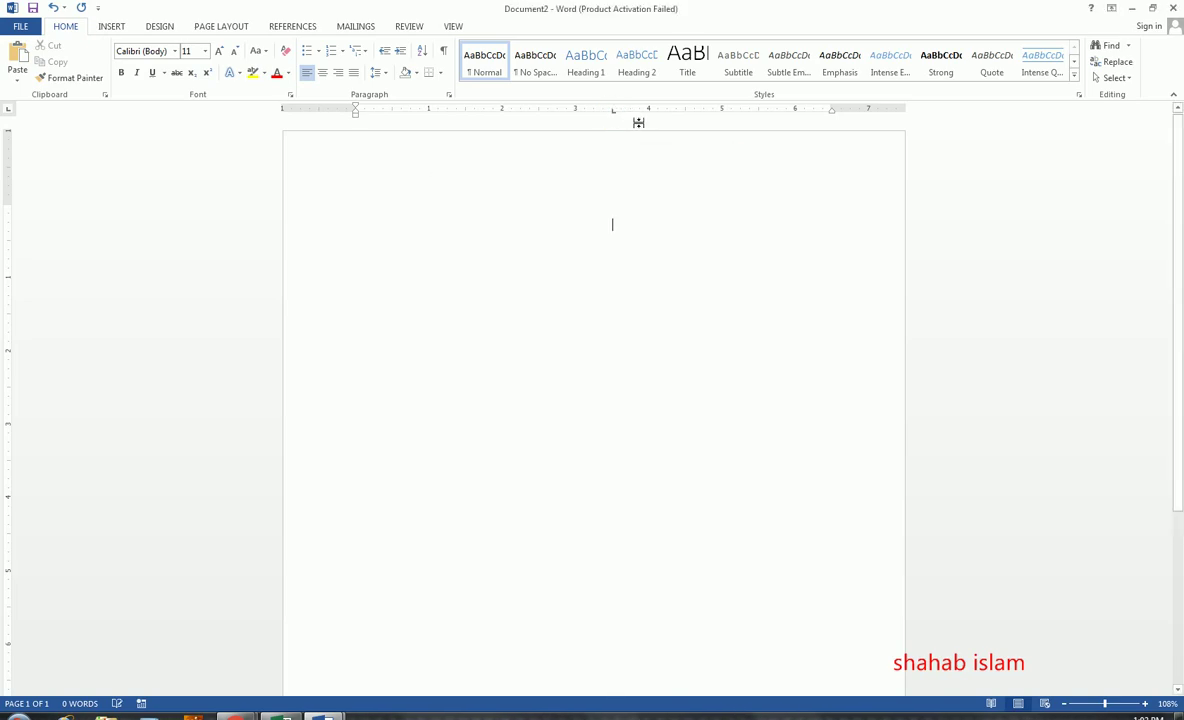
{"action": "double_click", "coordinate": [614, 111]}
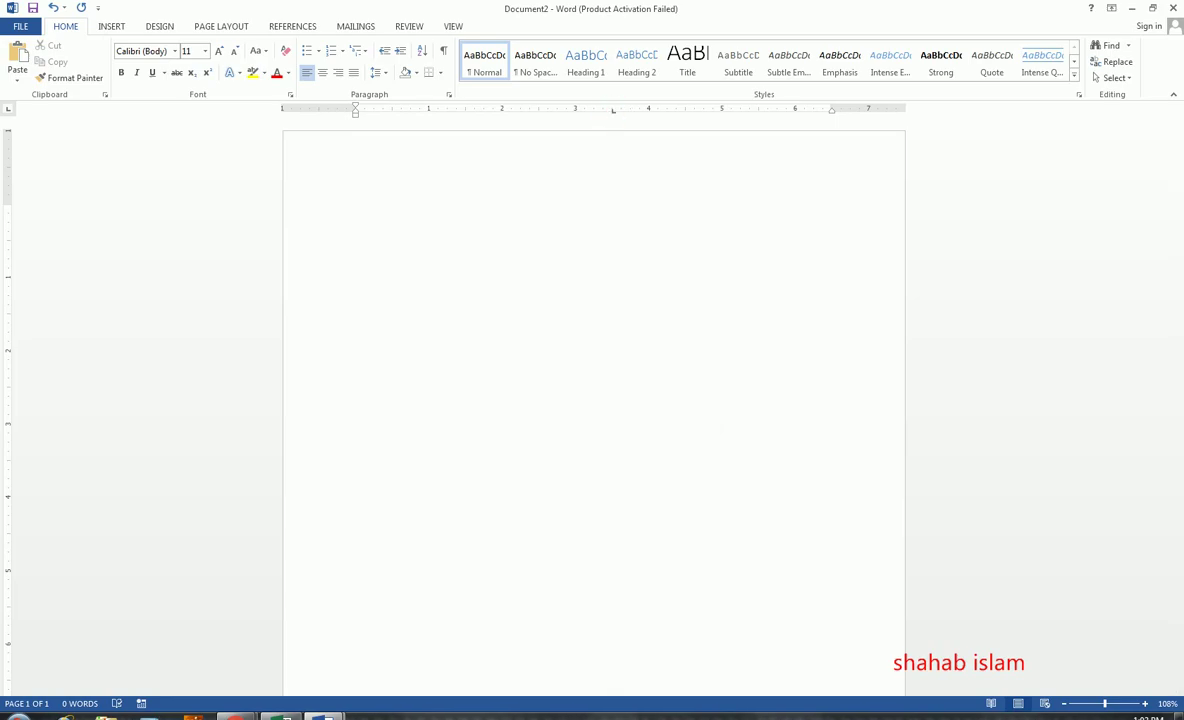
{"action": "left_click", "coordinate": [720, 161]}
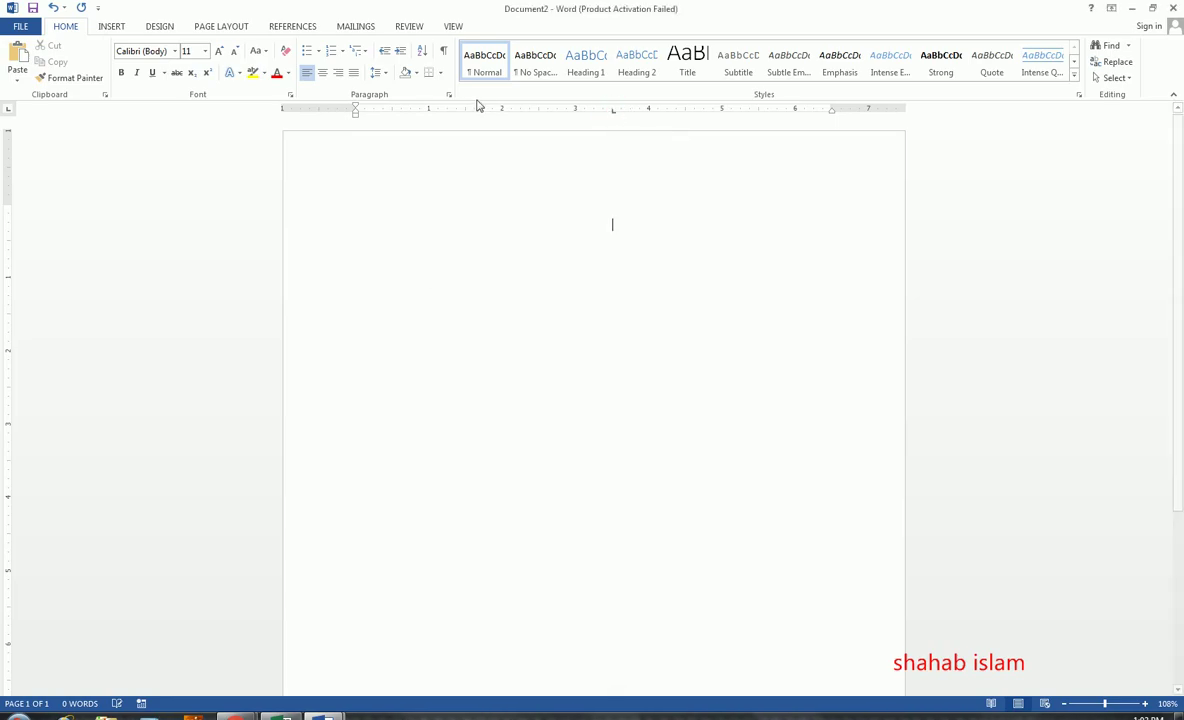
Step: Clear the 3.5" tab stop in the Tabs dialog and confirm
{"action": "left_click", "coordinate": [449, 94]}
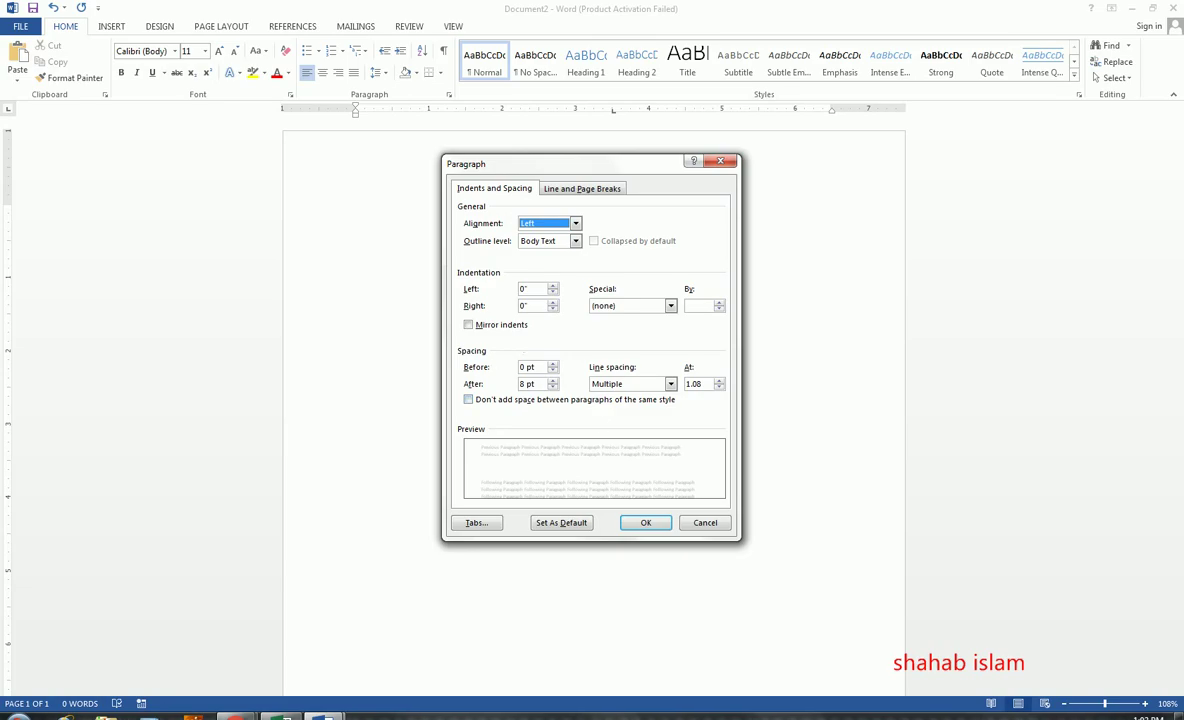
{"action": "left_click", "coordinate": [476, 522]}
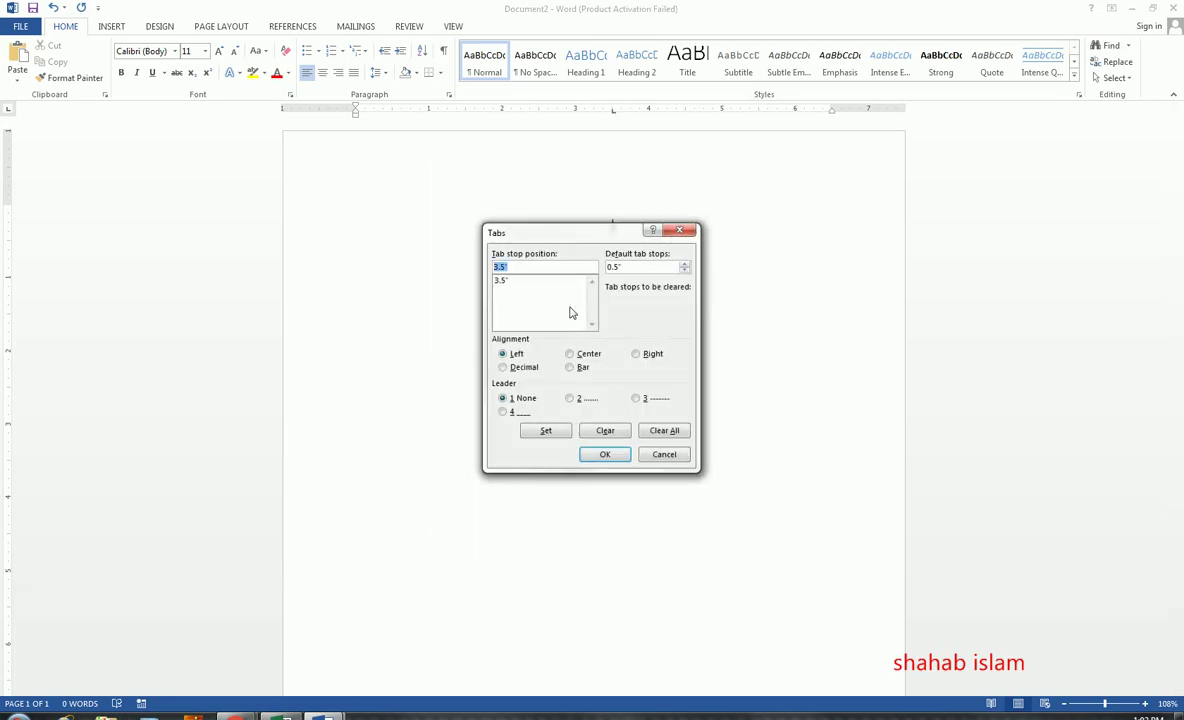
{"action": "left_click", "coordinate": [595, 432]}
{"action": "left_click", "coordinate": [604, 455]}
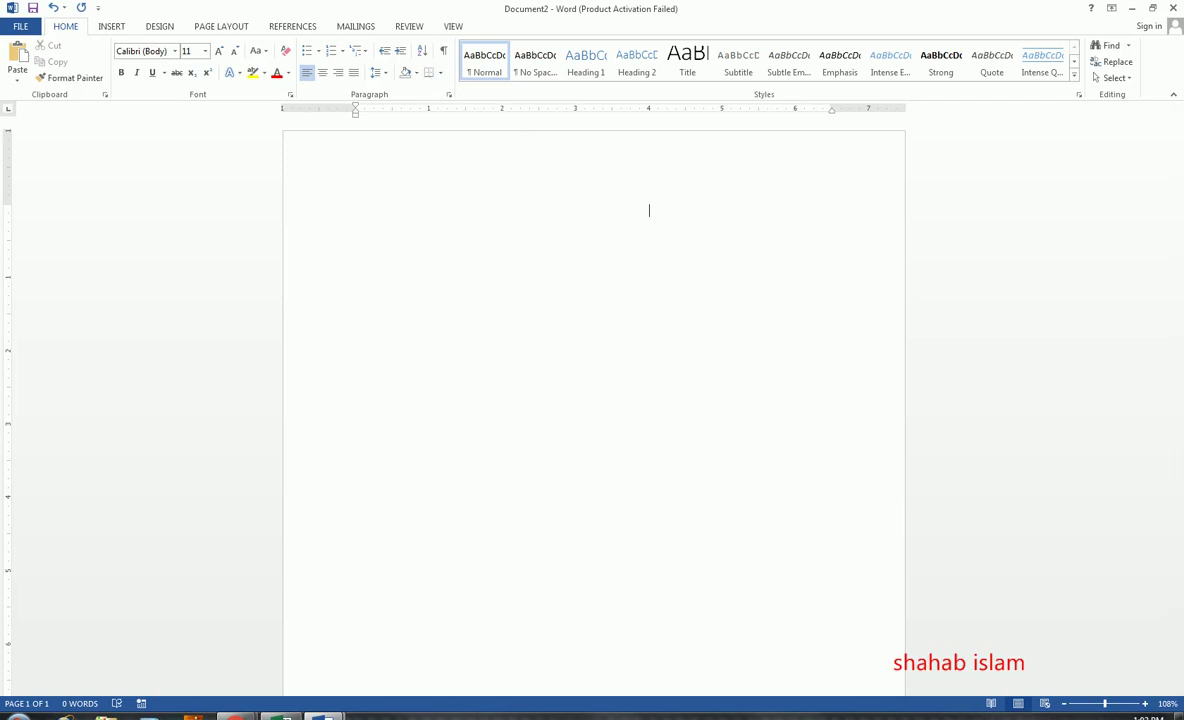
{"action": "double_click", "coordinate": [430, 112]}
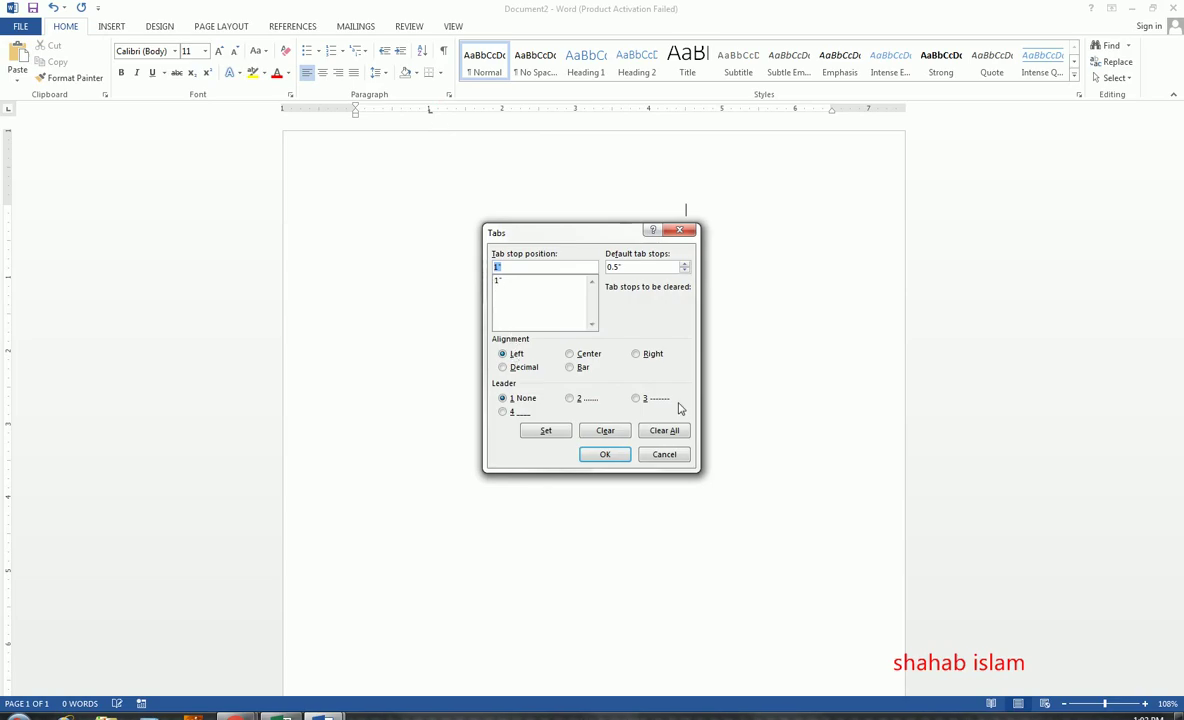
{"action": "left_click", "coordinate": [604, 454]}
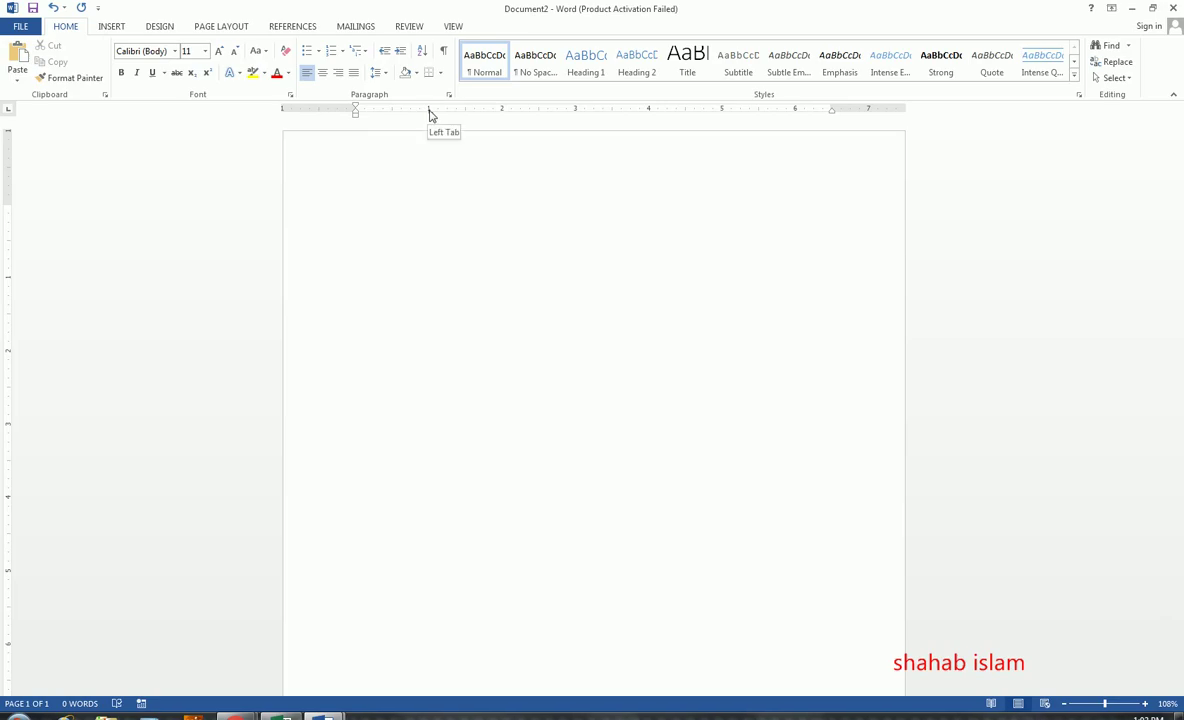
{"action": "key", "text": "Tab"}
{"action": "double_click", "coordinate": [650, 111]}
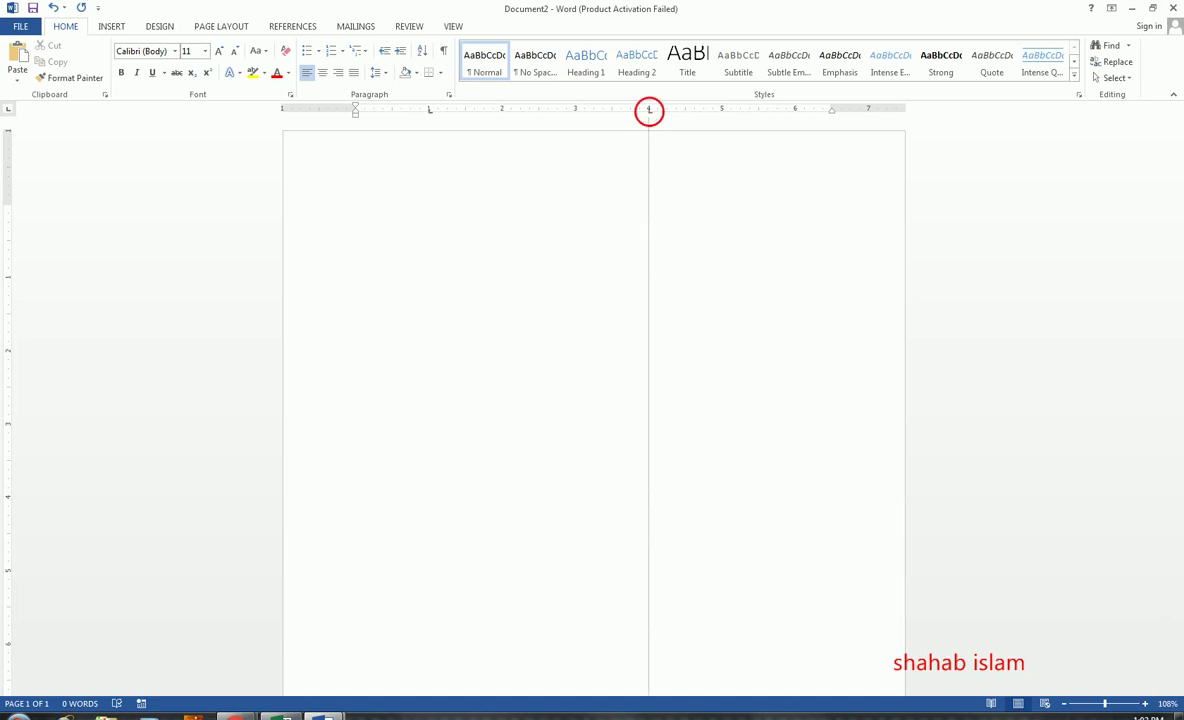
{"action": "left_click", "coordinate": [645, 523]}
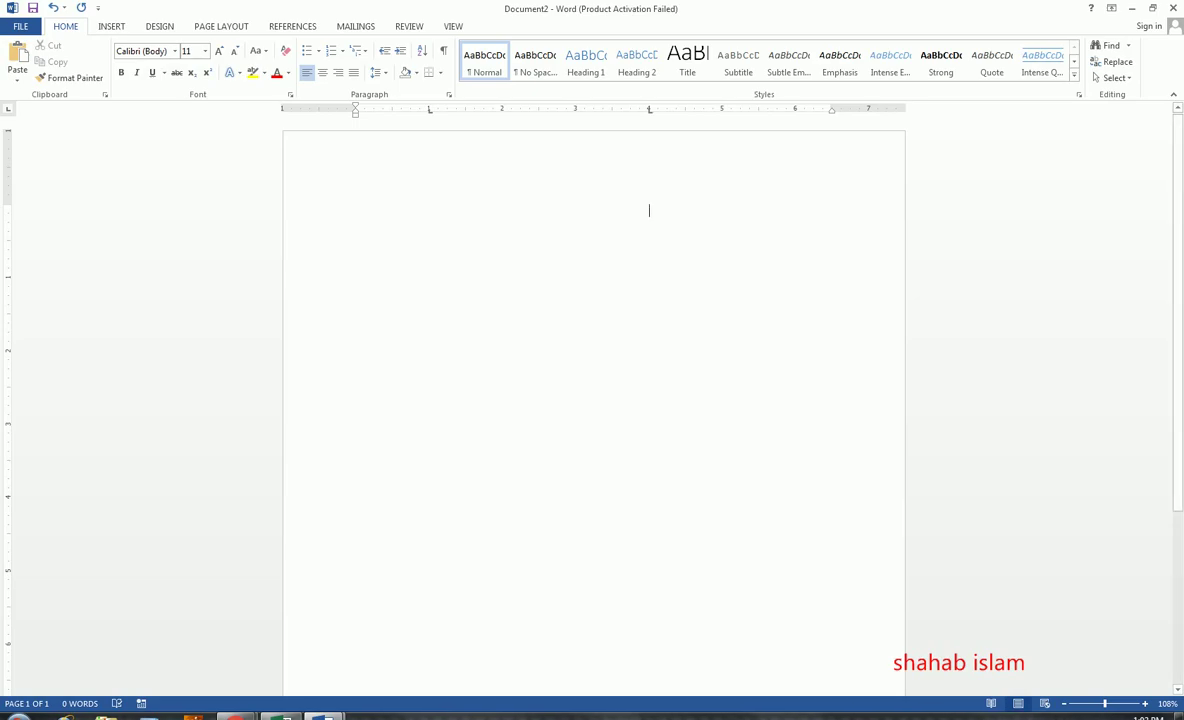
{"action": "left_click", "coordinate": [448, 94]}
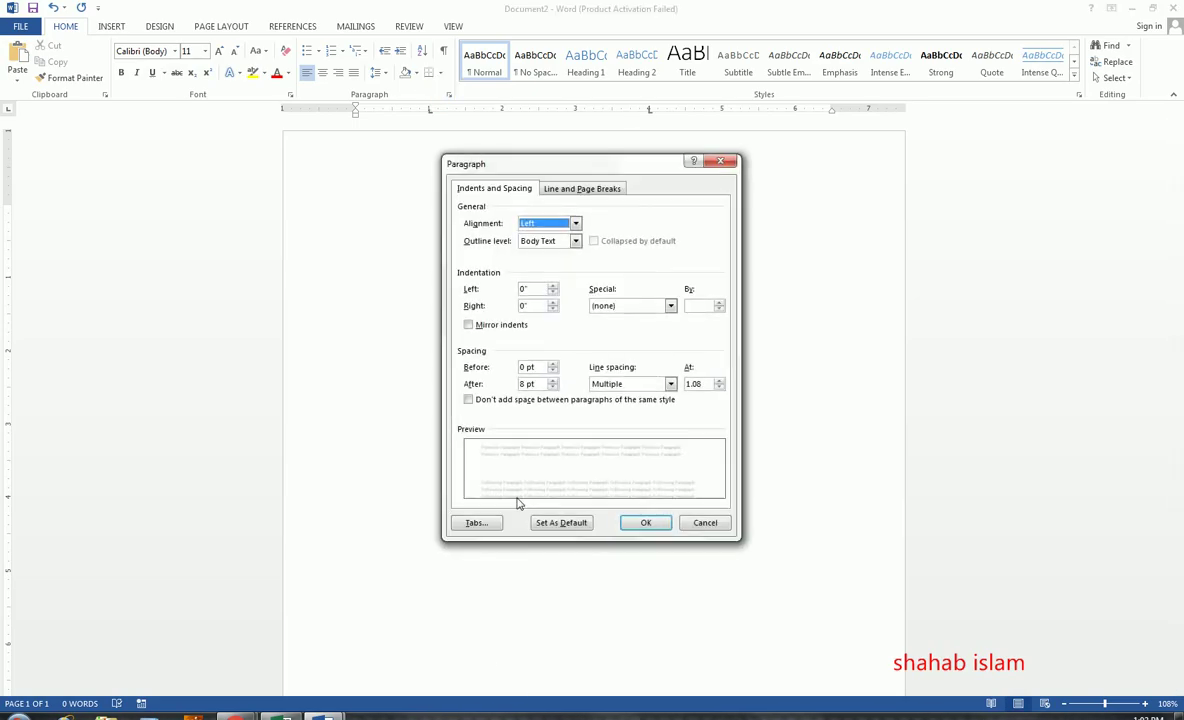
{"action": "left_click", "coordinate": [476, 522]}
{"action": "left_click", "coordinate": [592, 433]}
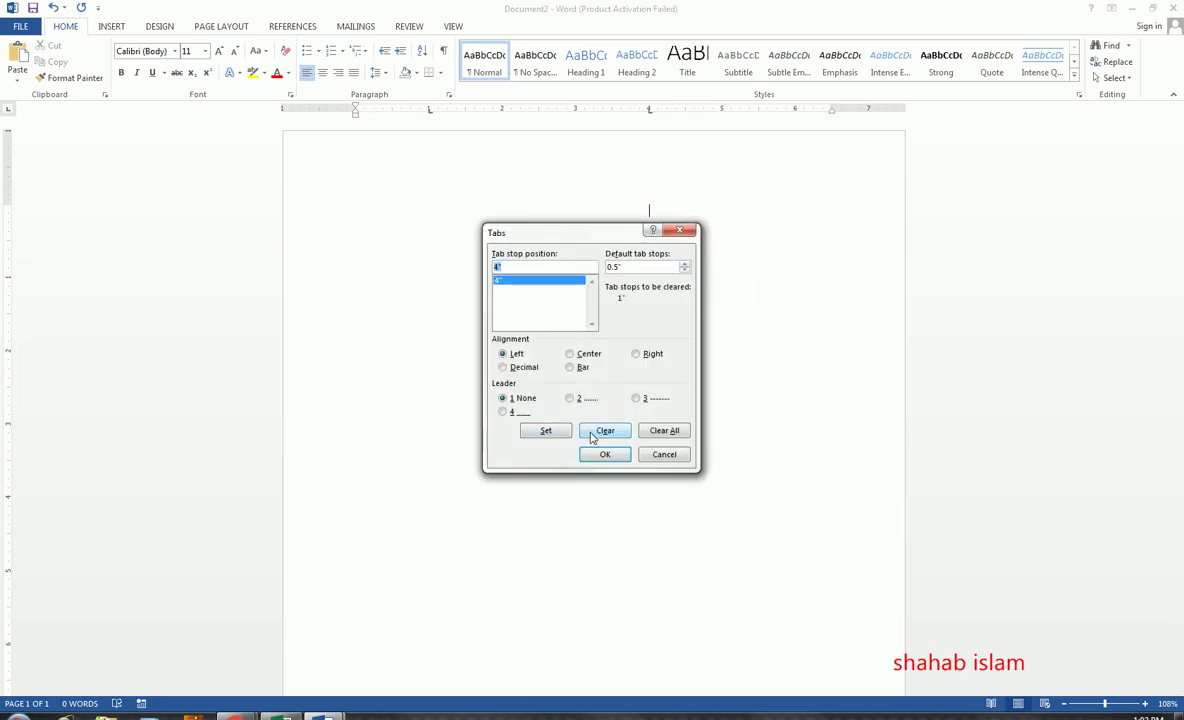
{"action": "left_click", "coordinate": [598, 435]}
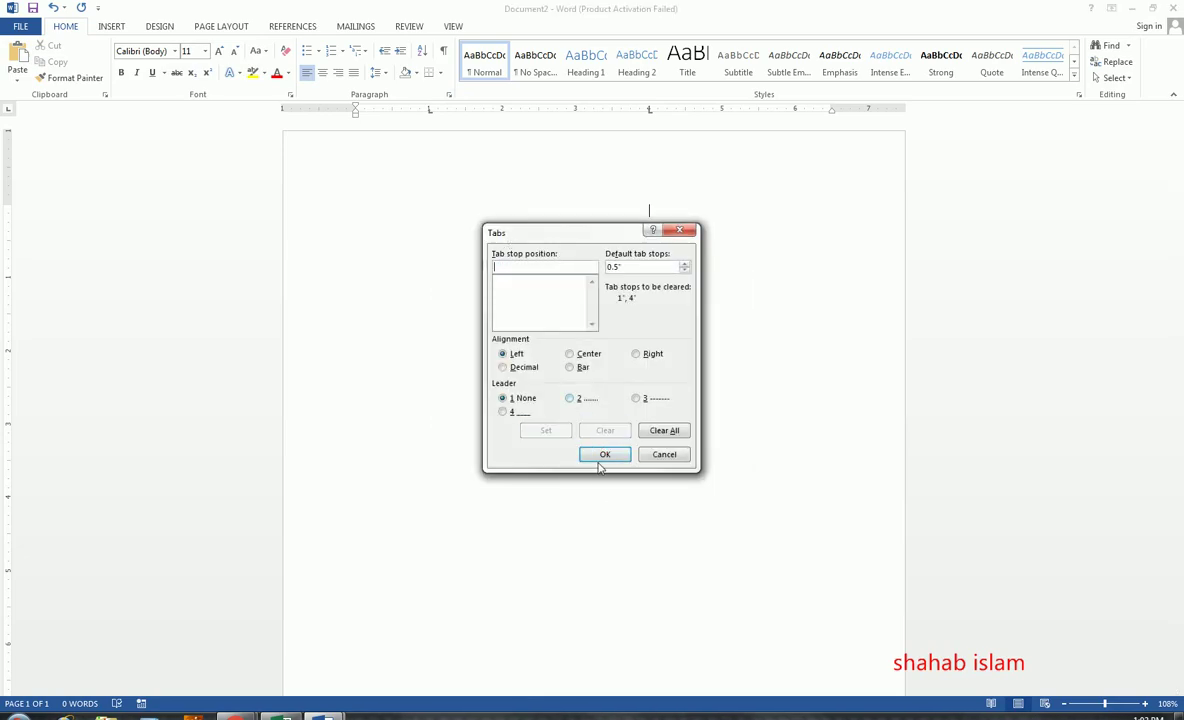
{"action": "left_click", "coordinate": [599, 460]}
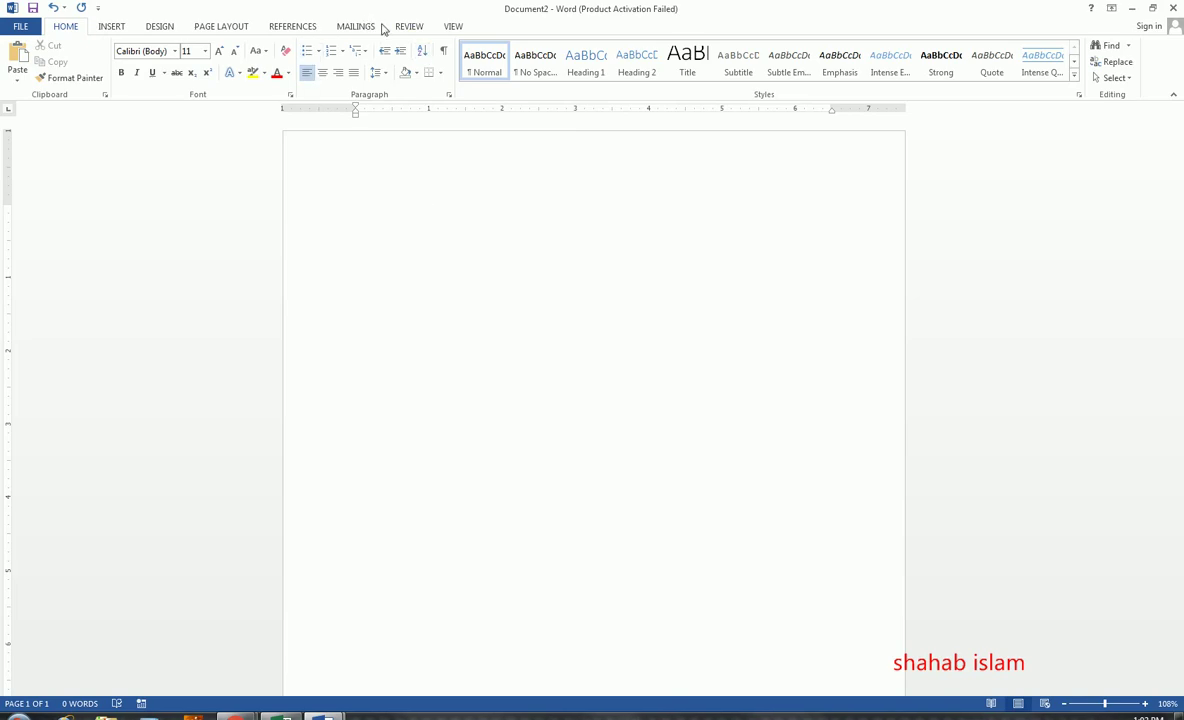
{"action": "left_click", "coordinate": [379, 72]}
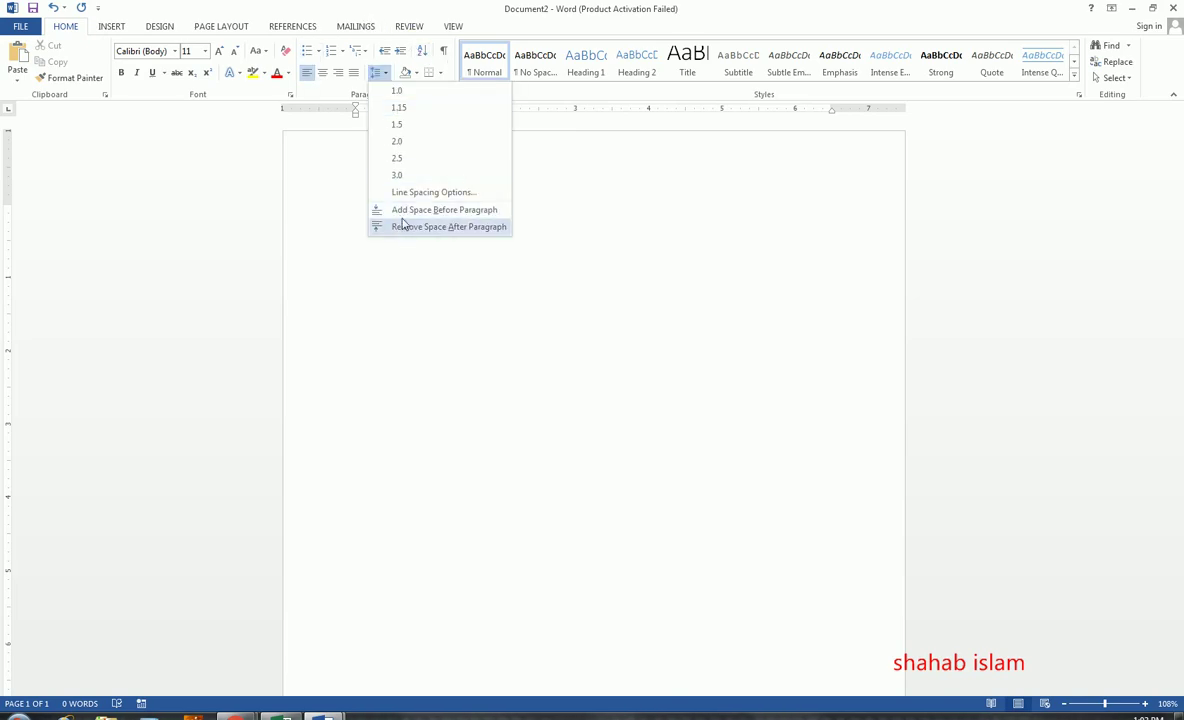
{"action": "left_click", "coordinate": [406, 200]}
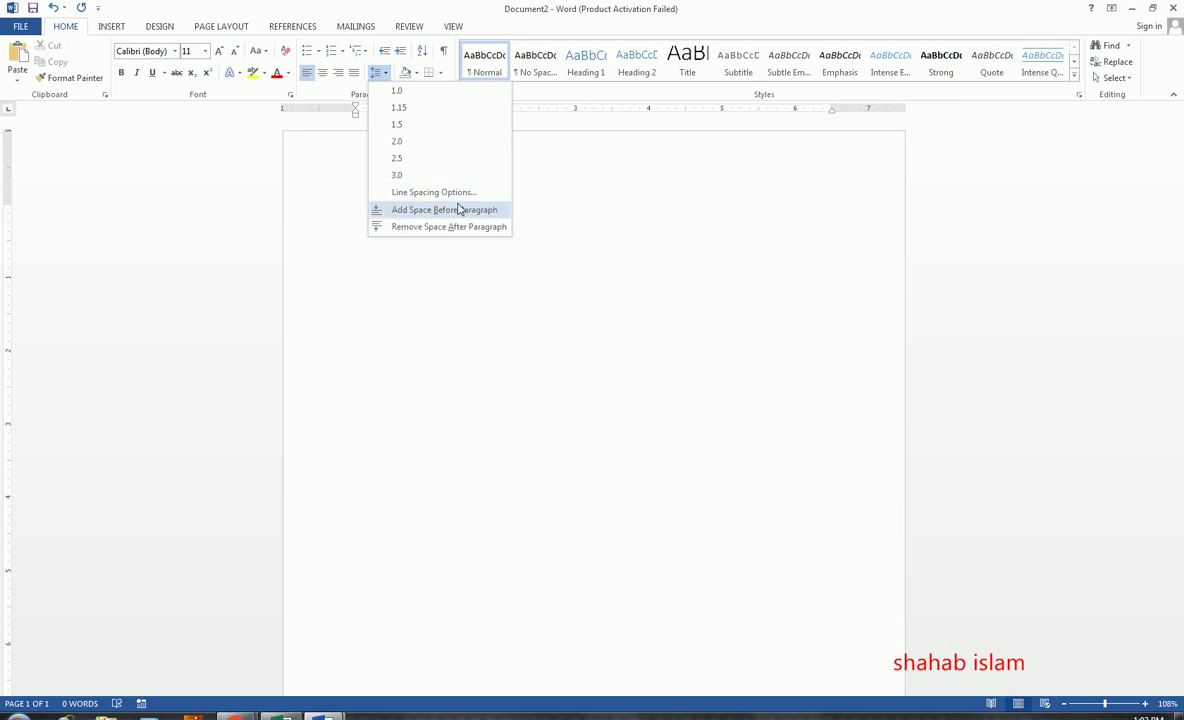
{"action": "left_click", "coordinate": [459, 195]}
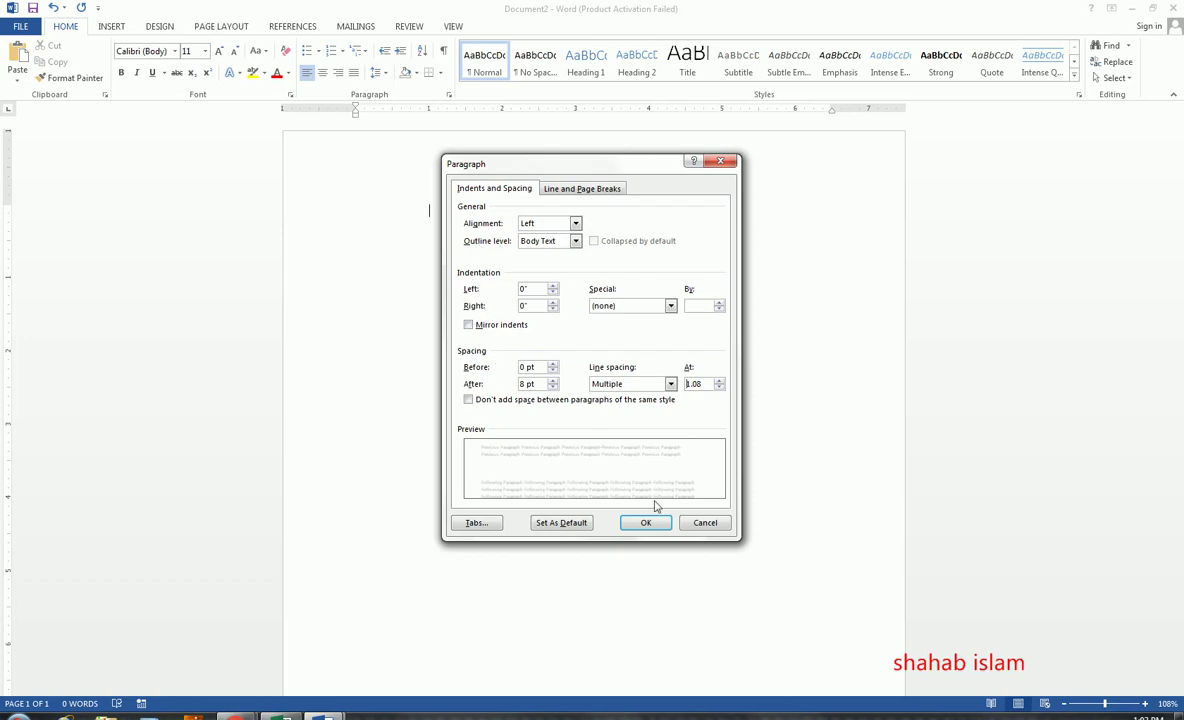
{"action": "left_click", "coordinate": [705, 521]}
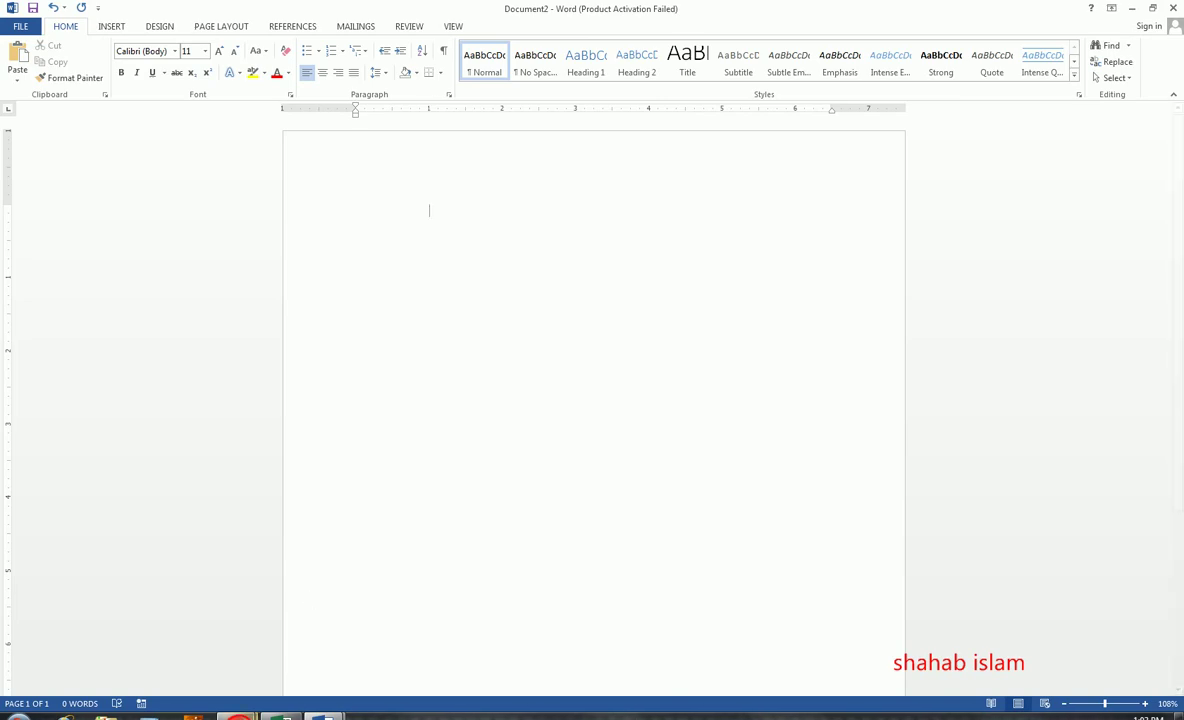
Step: Switch from Word to the YouTube channel's Videos page in Chrome
{"action": "mouse_move", "coordinate": [235, 716]}
{"action": "left_click", "coordinate": [312, 605]}
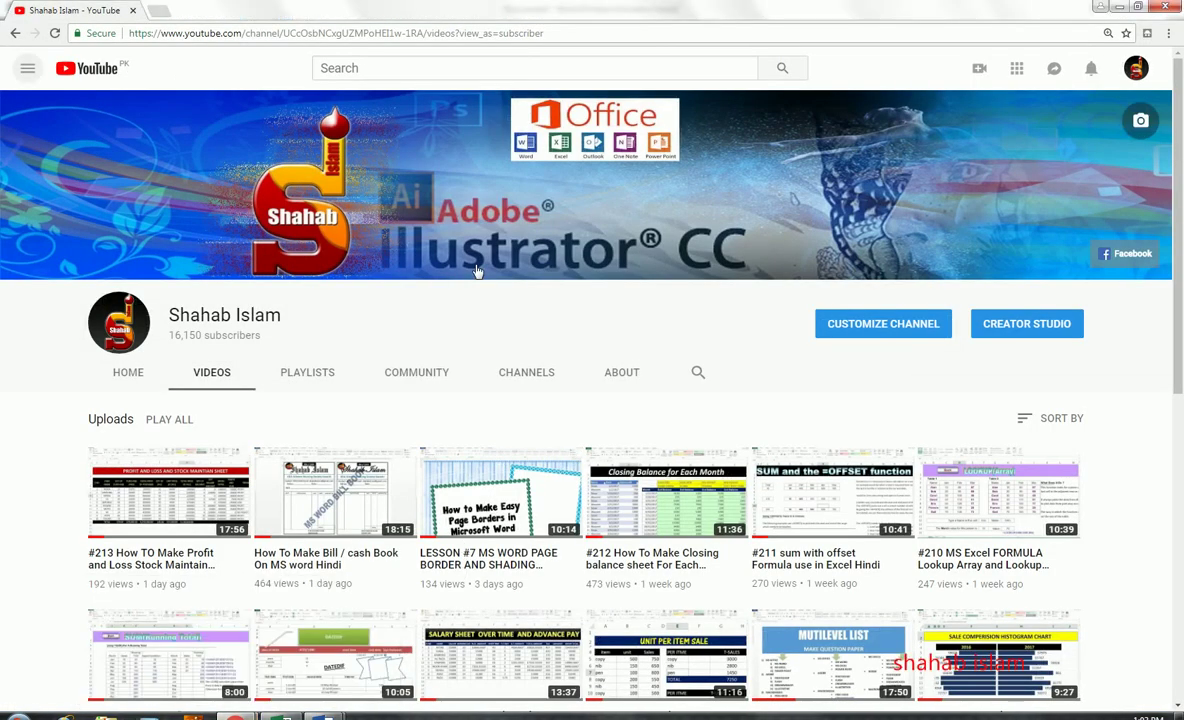